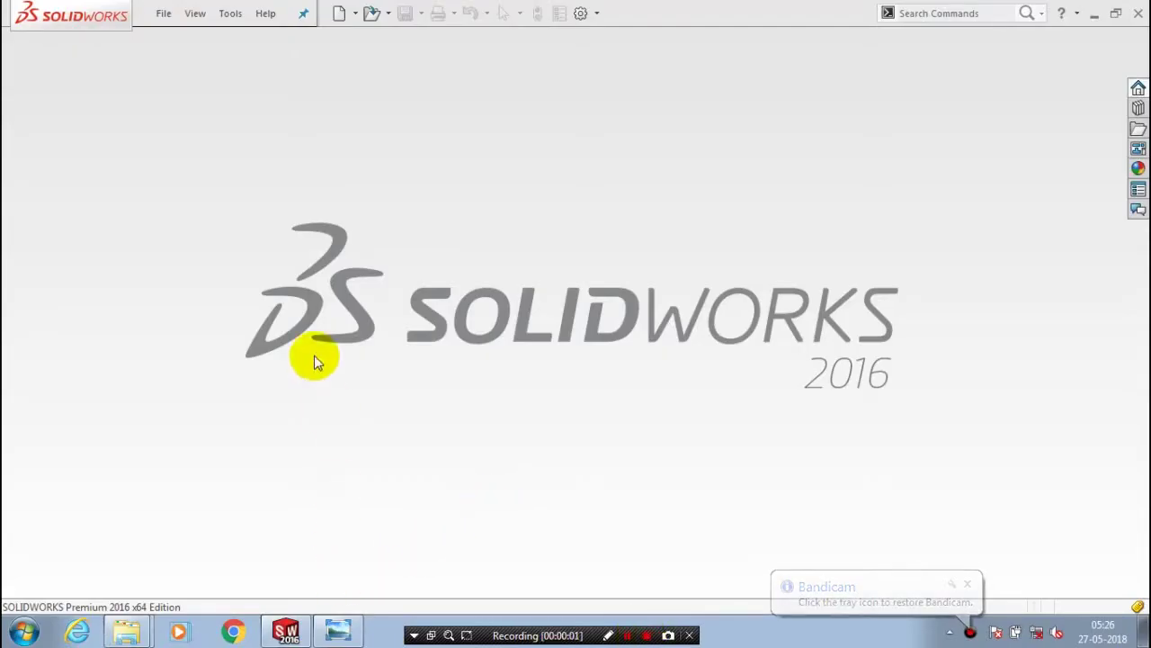
Create a new blank Part document (Part2) from the New SOLIDWORKS Document dialog
click(162, 14)
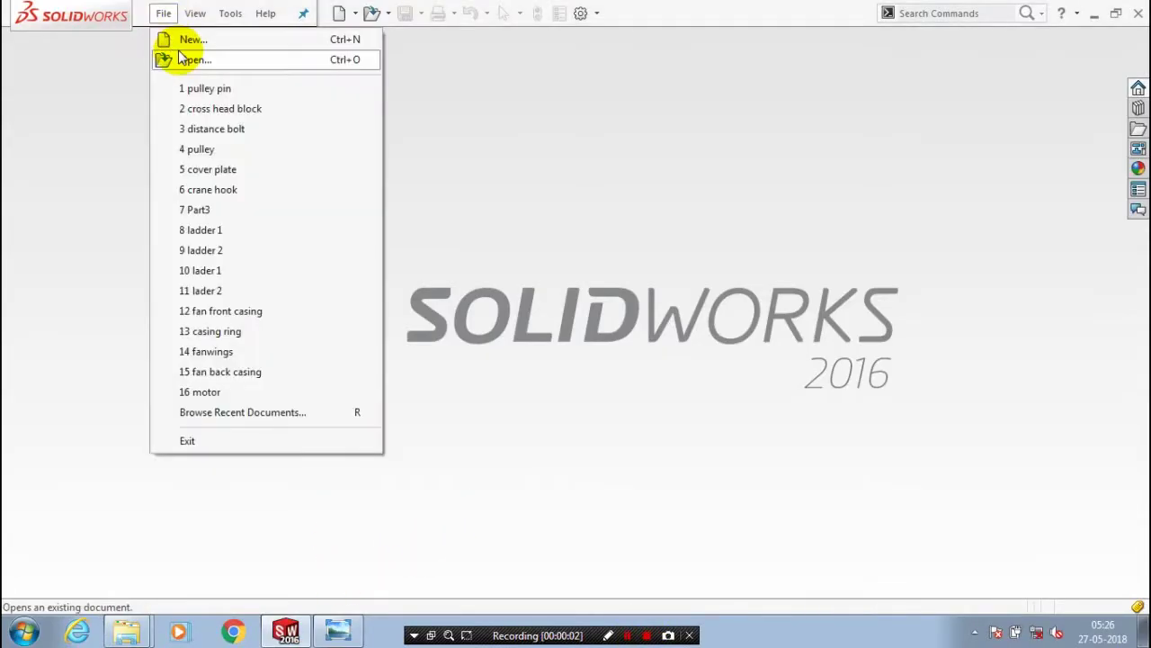
click(176, 39)
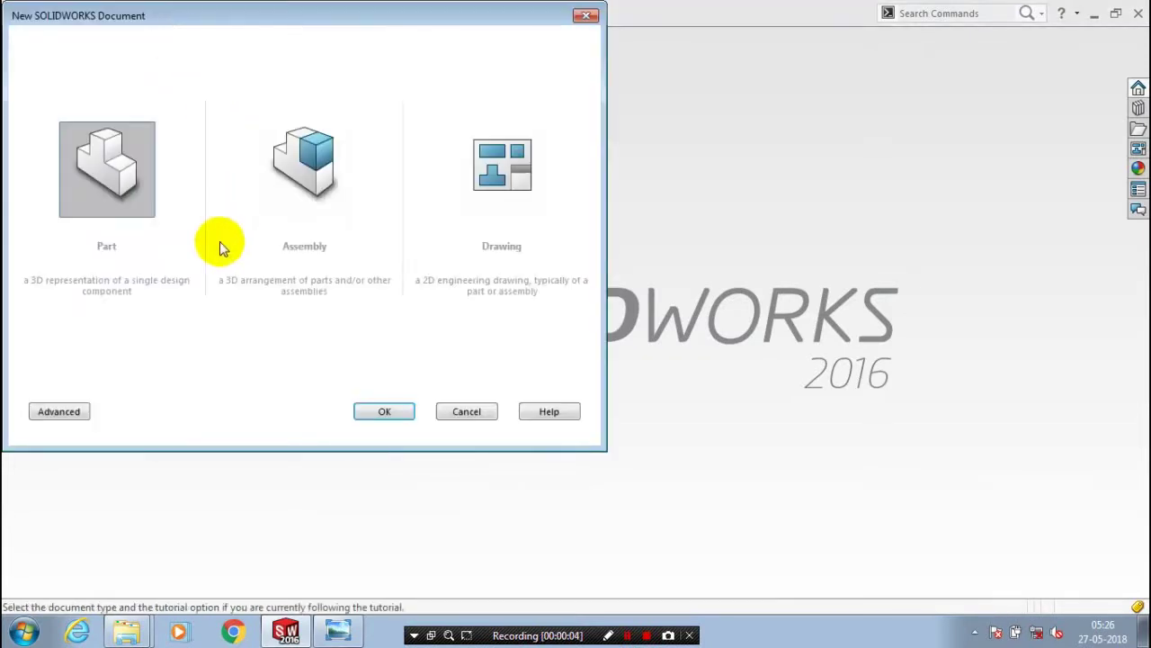
click(396, 411)
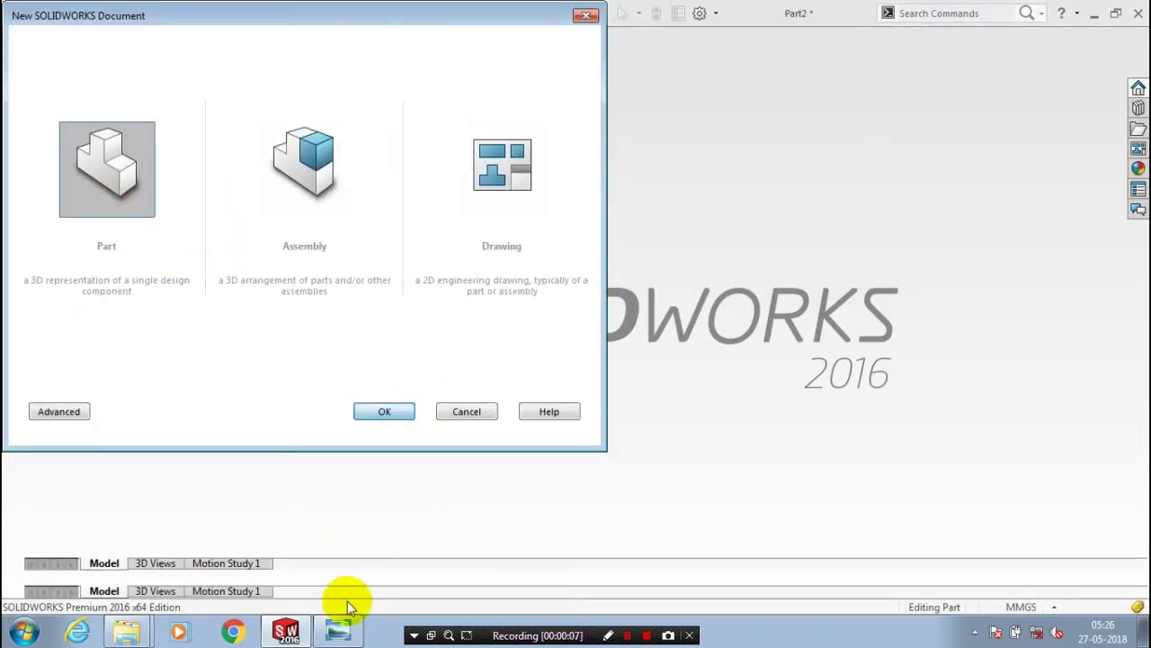
Bring the Windows Photo Viewer window with the Bush reference drawing to the front
click(340, 628)
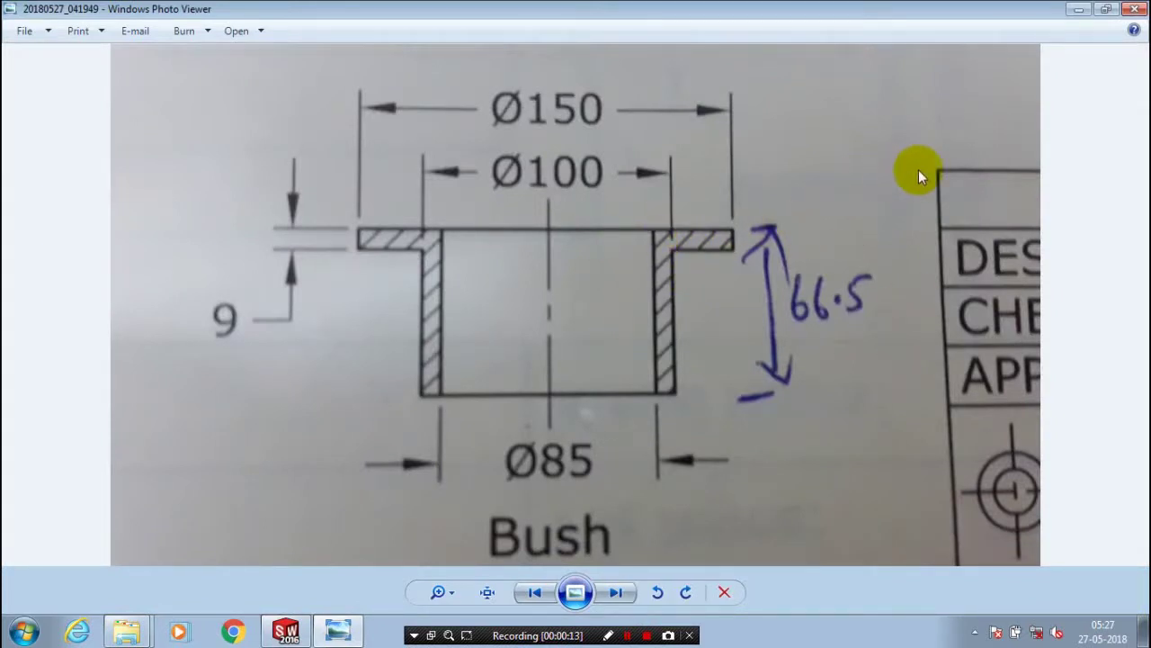
Return to SOLIDWORKS and turn the view Normal To the Front Plane
click(1076, 11)
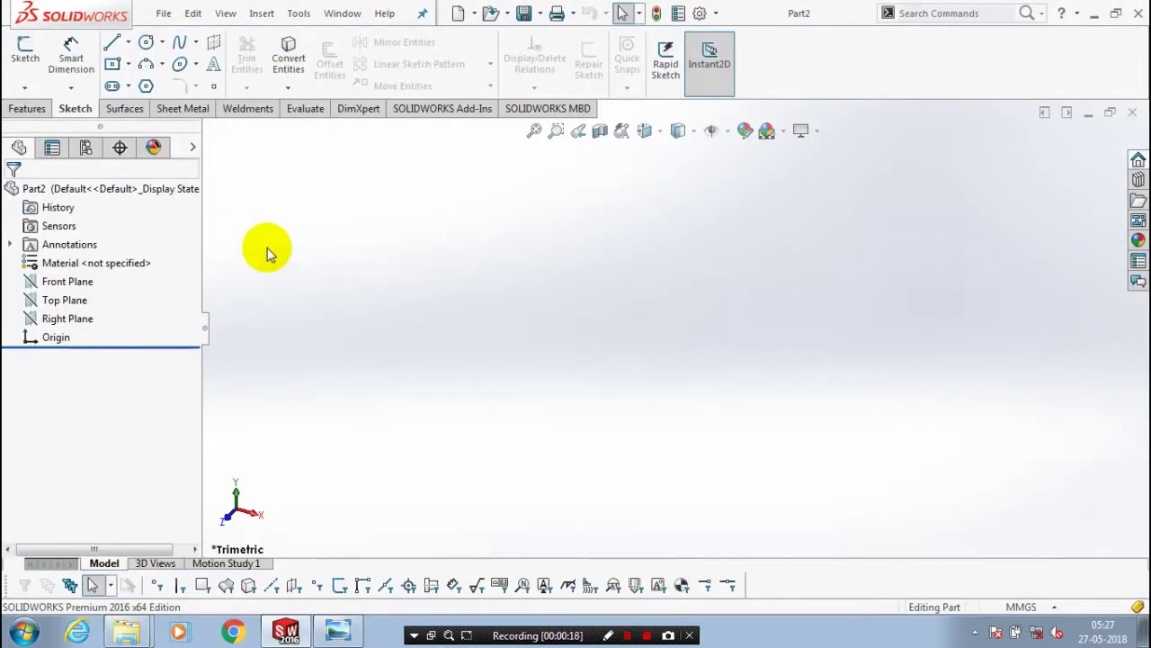
click(72, 282)
right_click(78, 281)
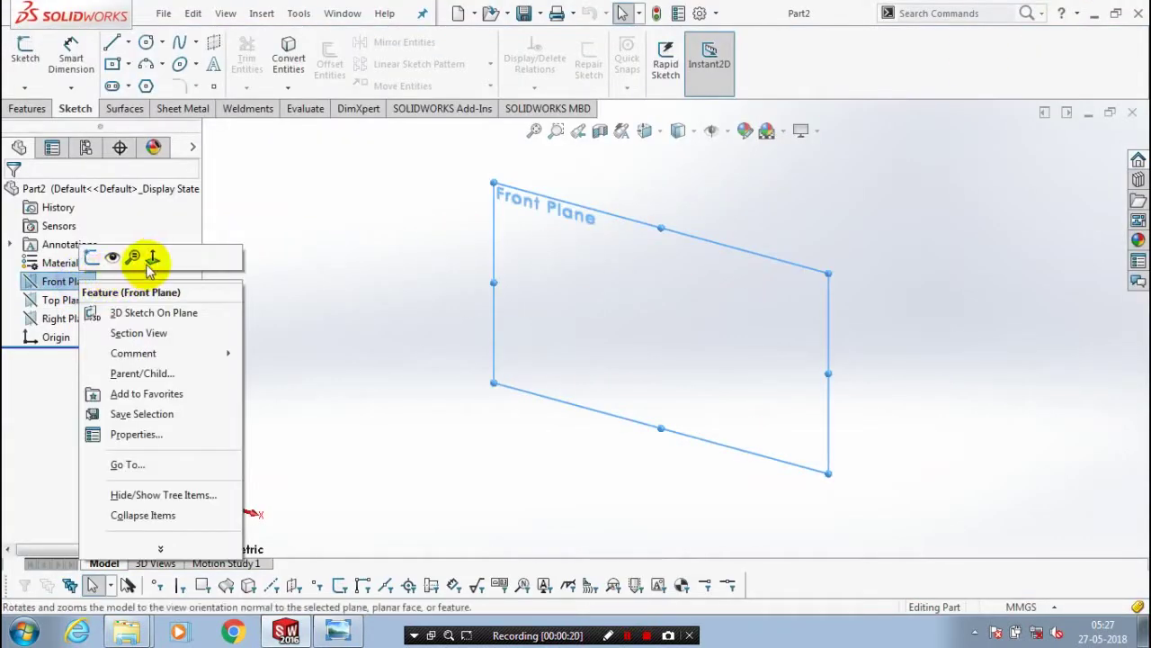
click(151, 259)
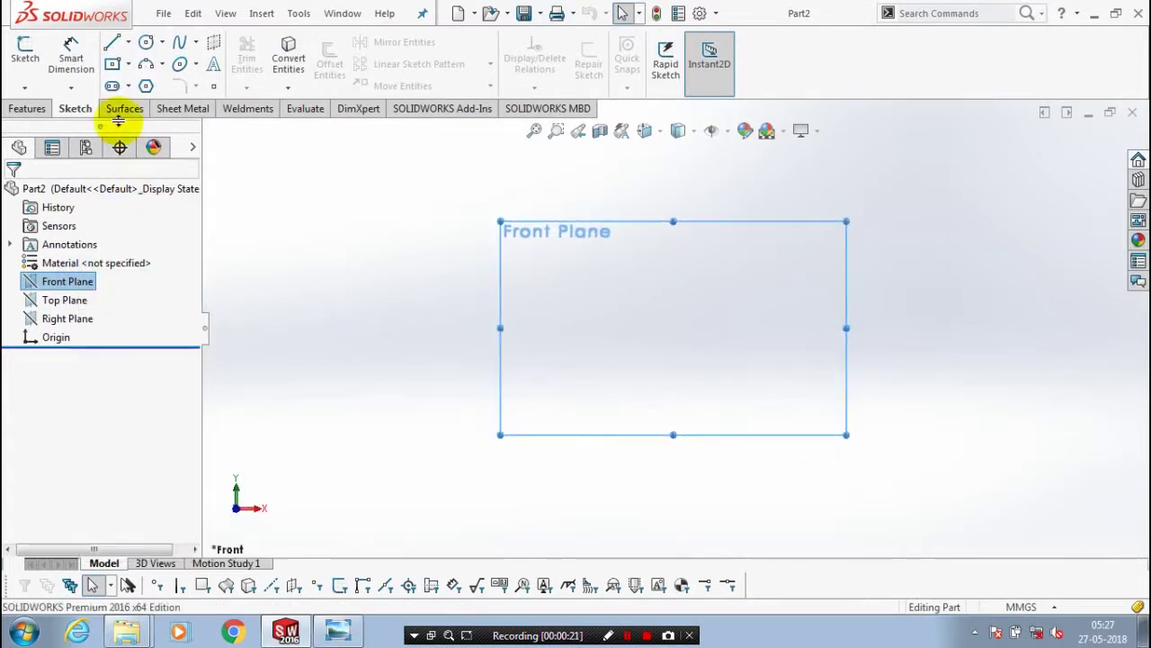
Sketch a vertical centerline through the origin on the Front Plane
click(128, 42)
click(148, 83)
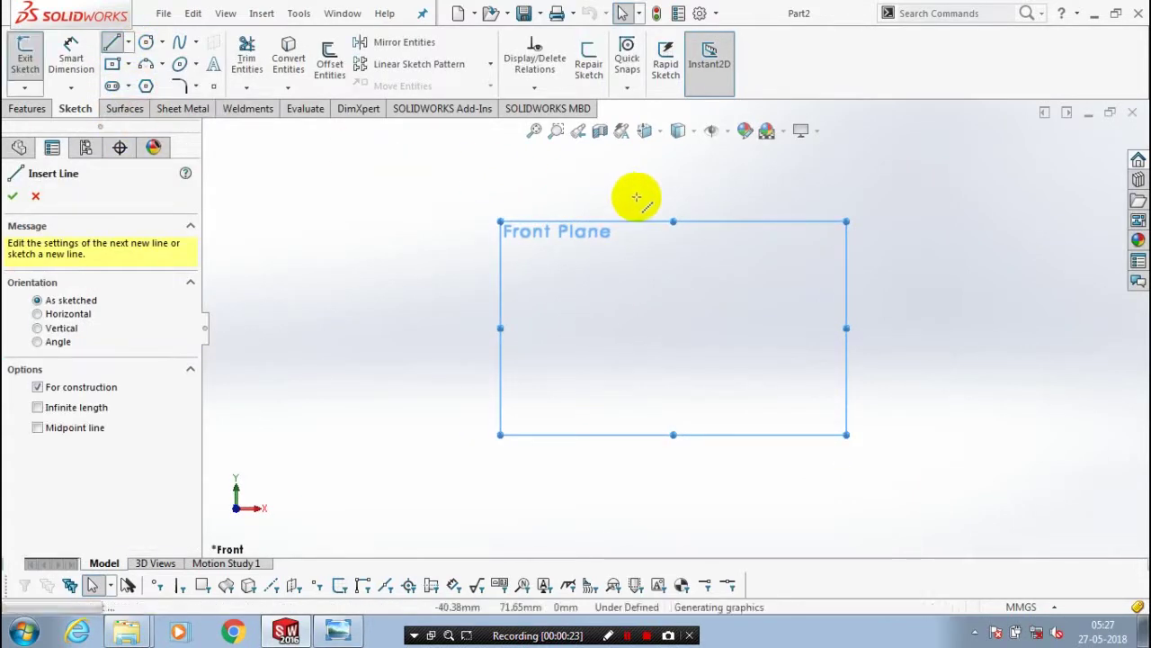
click(673, 186)
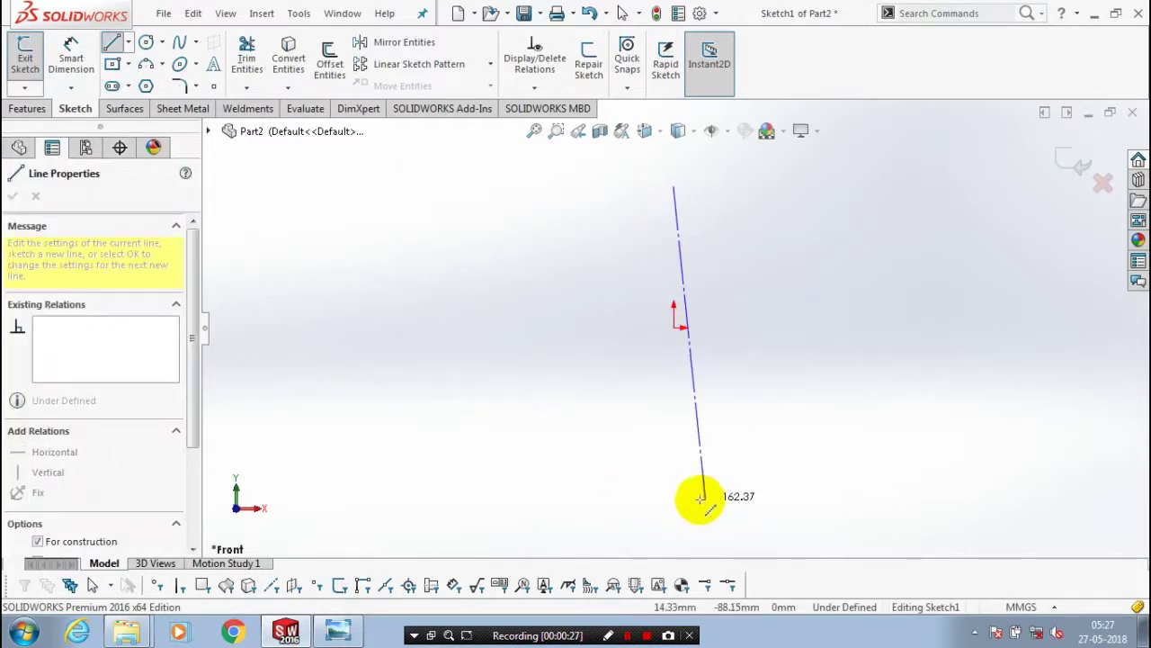
double_click(671, 496)
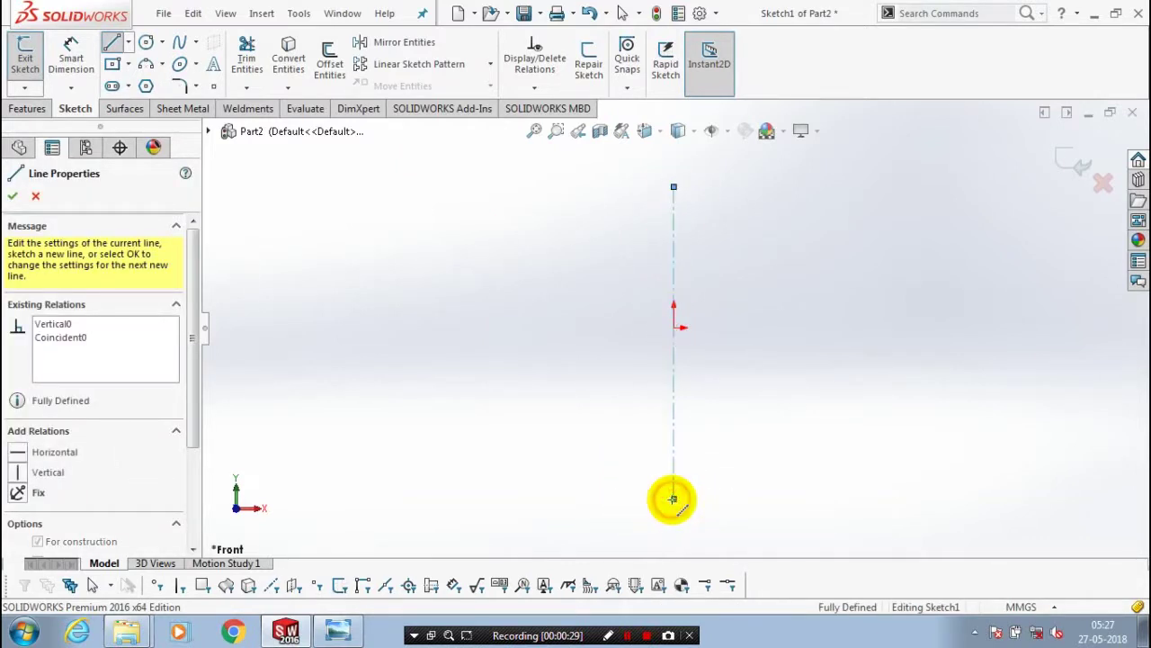
key(Escape)
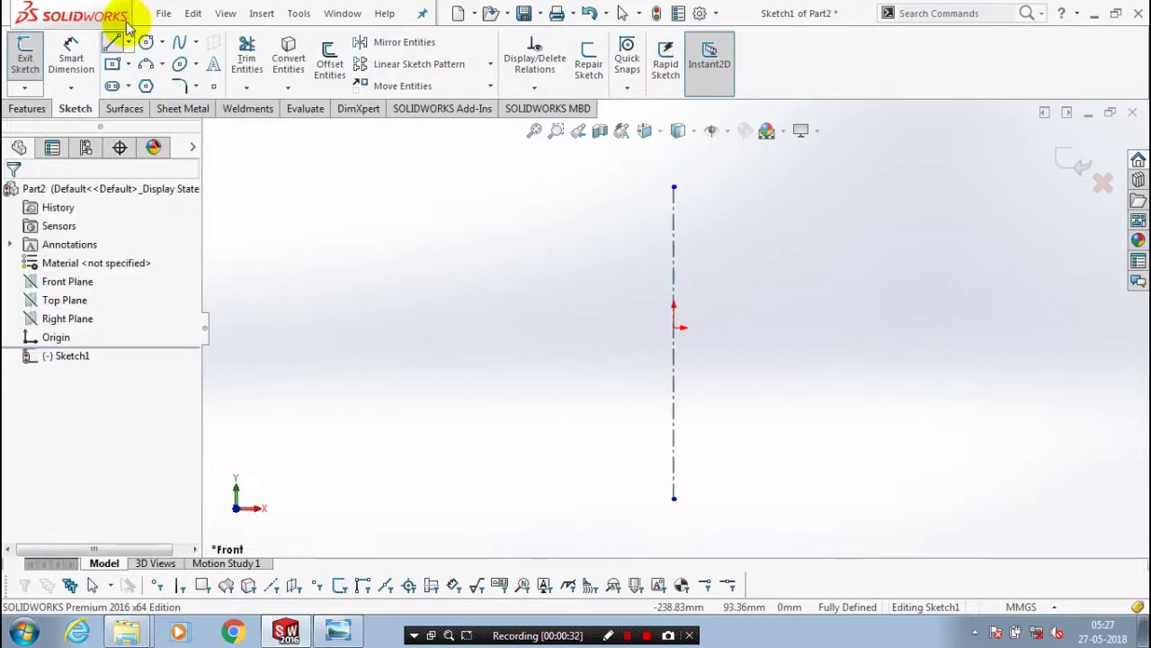
Draw the closed six-line stepped half-profile of the bush right of the centerline
click(113, 43)
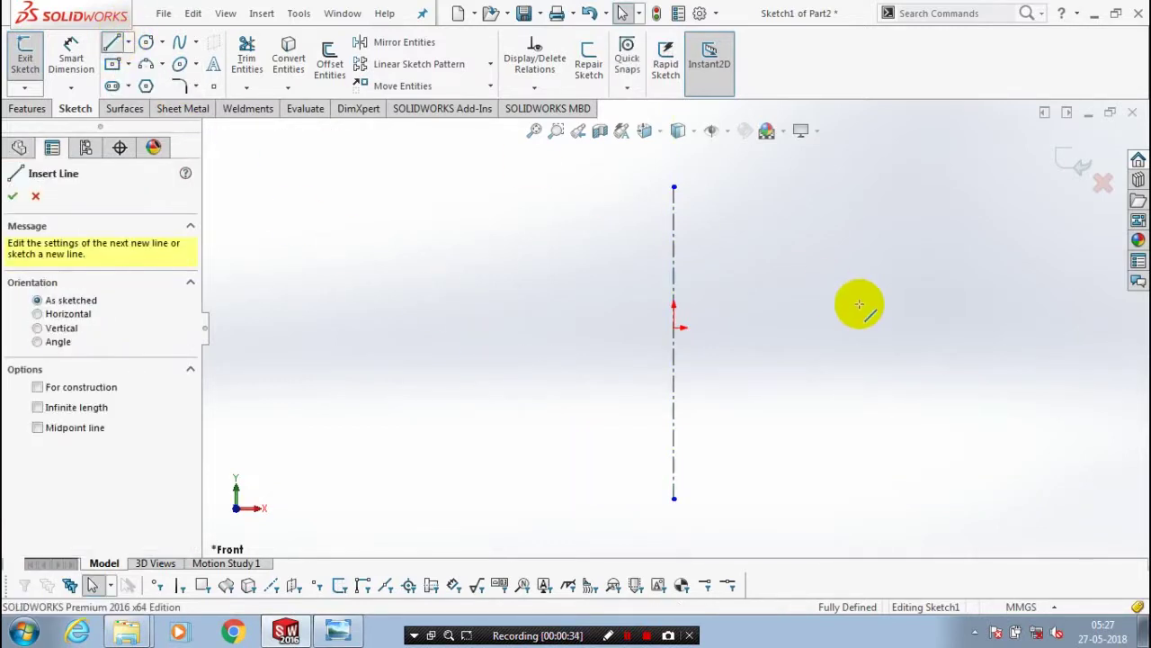
click(775, 404)
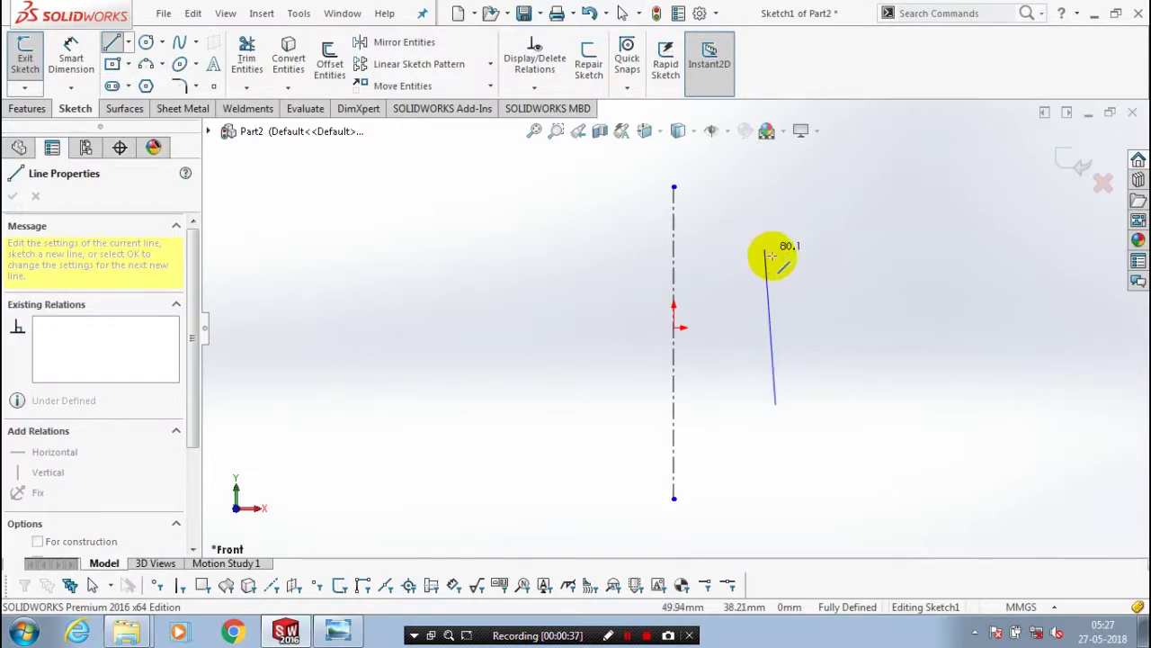
click(775, 255)
click(815, 257)
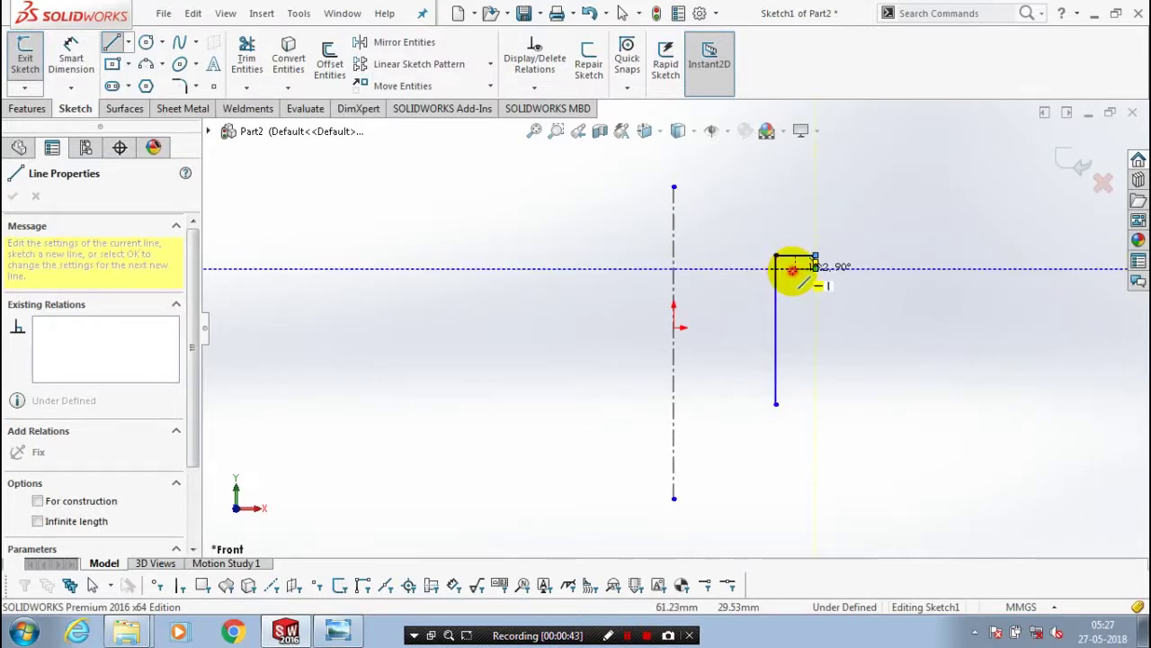
click(794, 269)
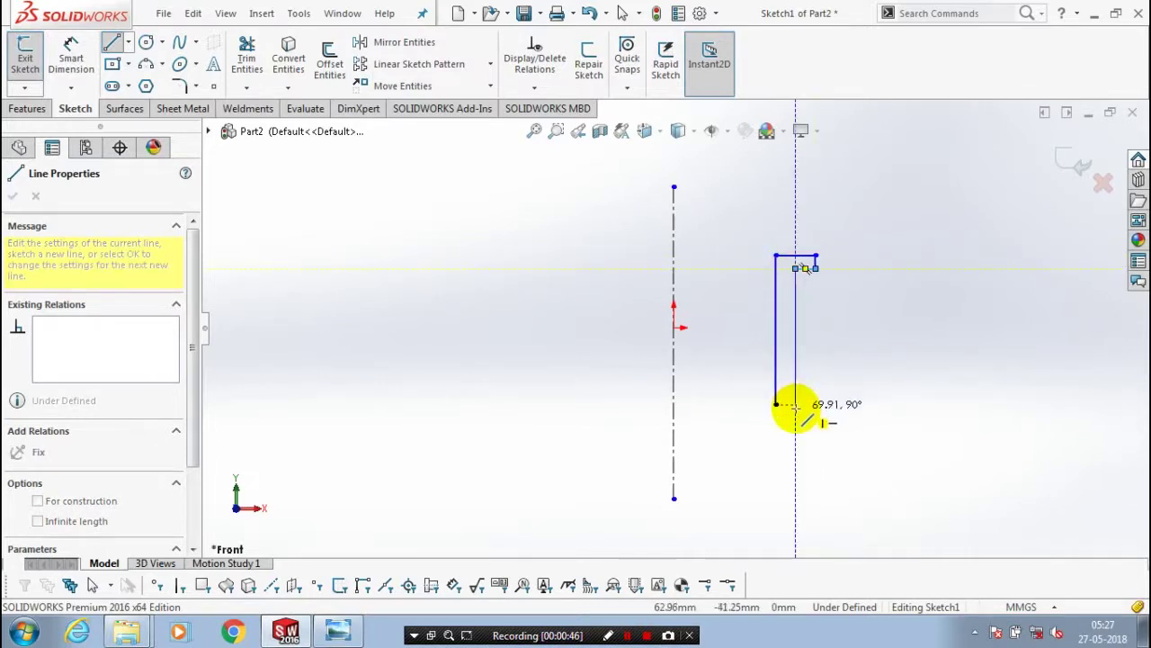
click(795, 406)
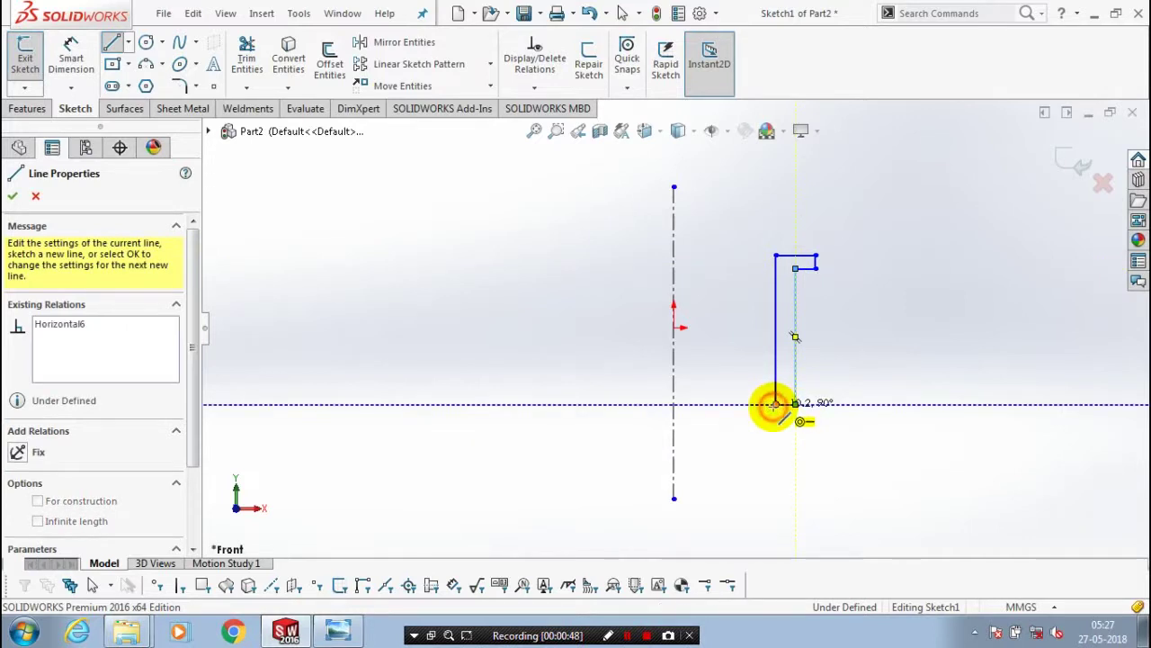
click(775, 405)
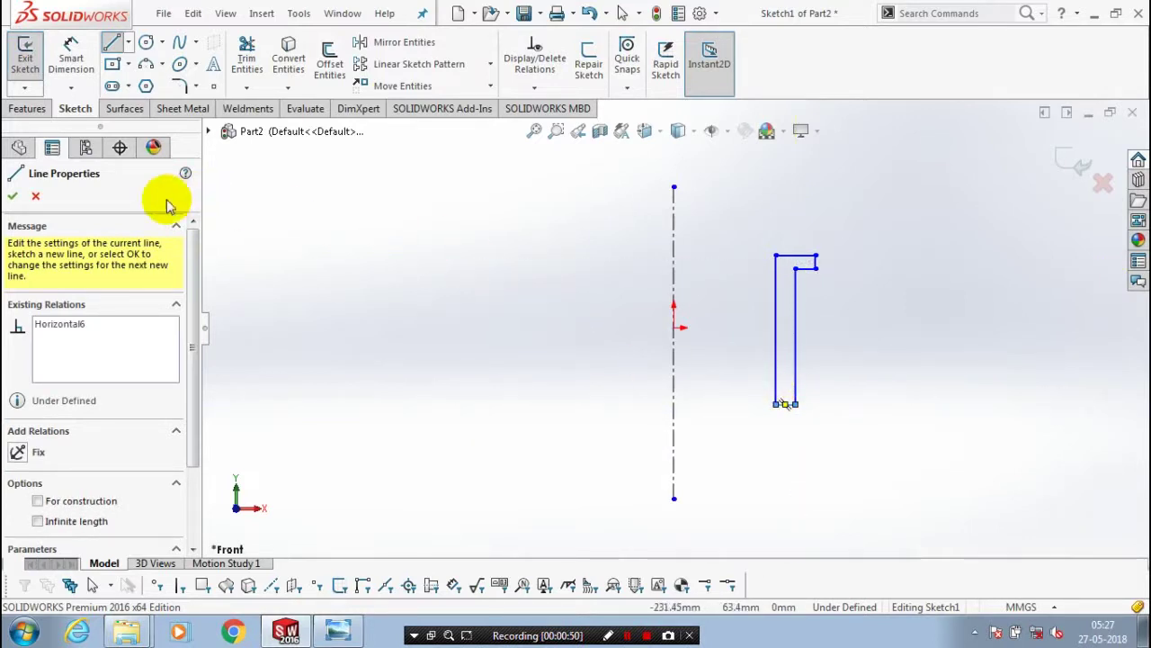
click(13, 195)
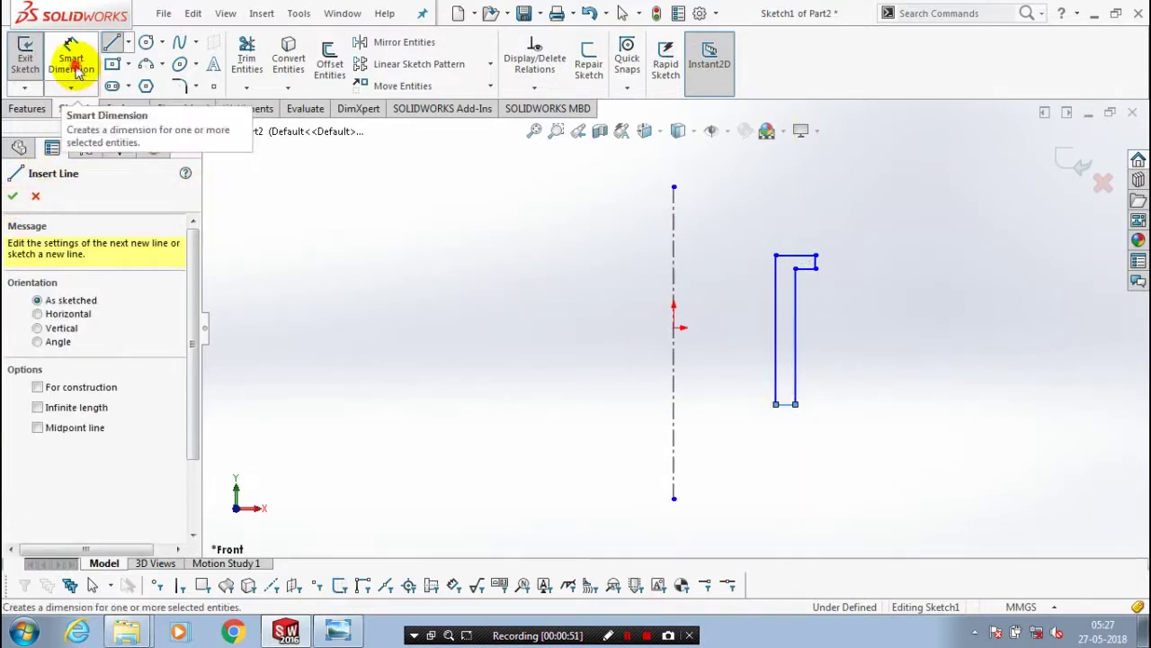
Dimension the profile's inner vertical edge 42.5 from the centerline
click(74, 65)
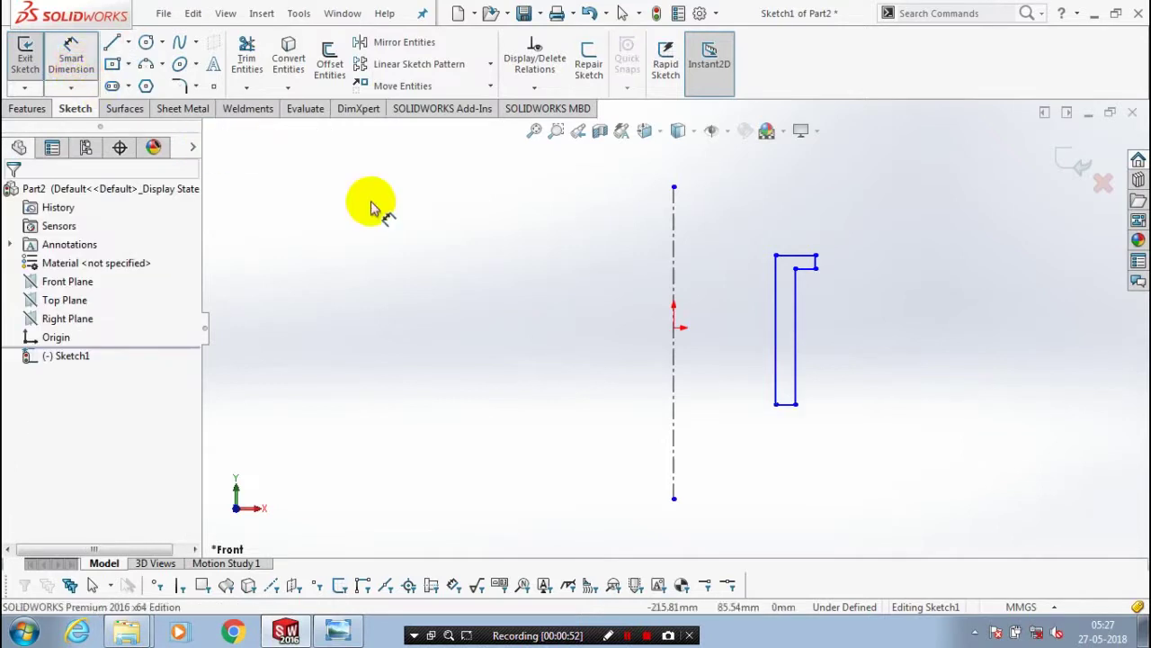
click(775, 308)
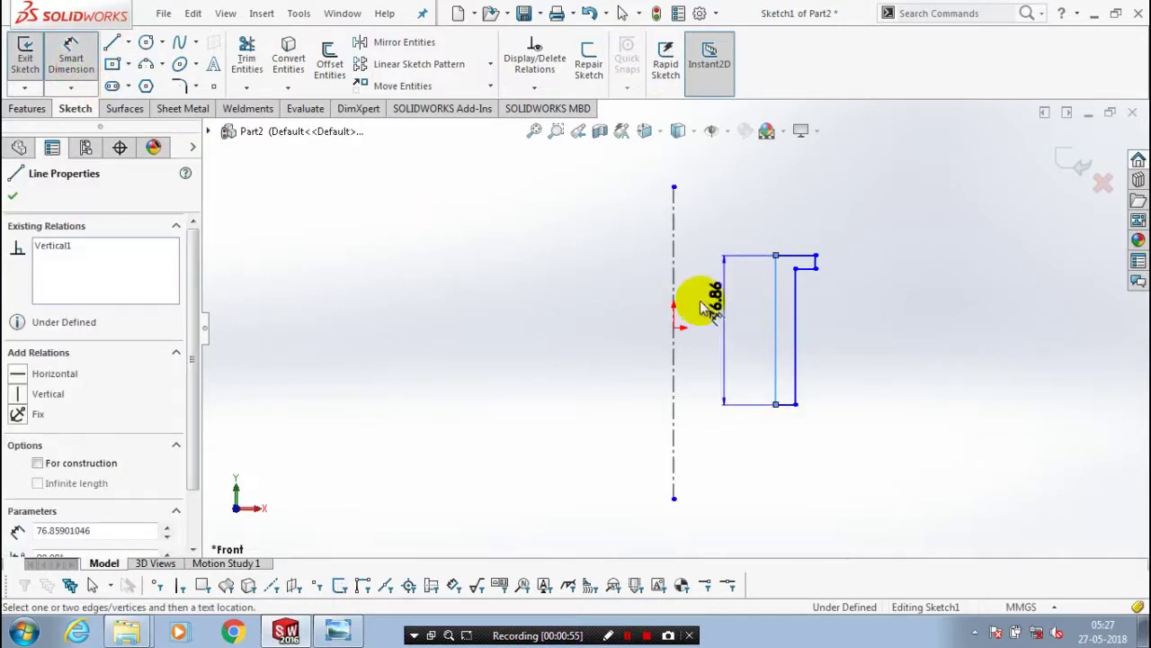
click(675, 289)
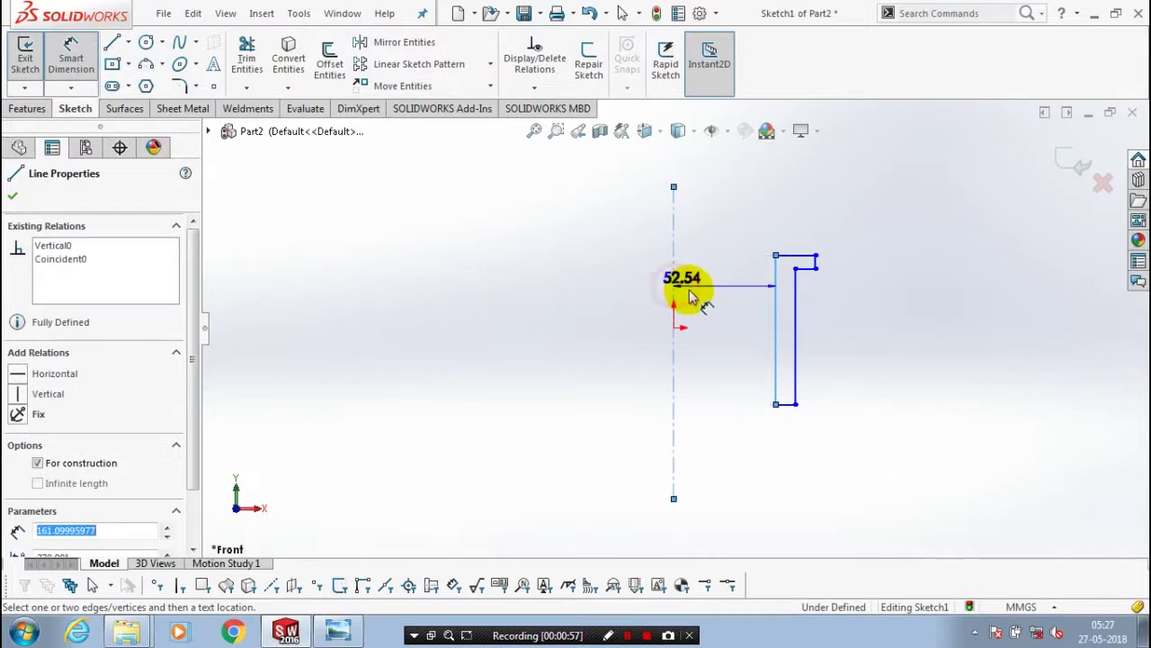
click(732, 321)
text(42)
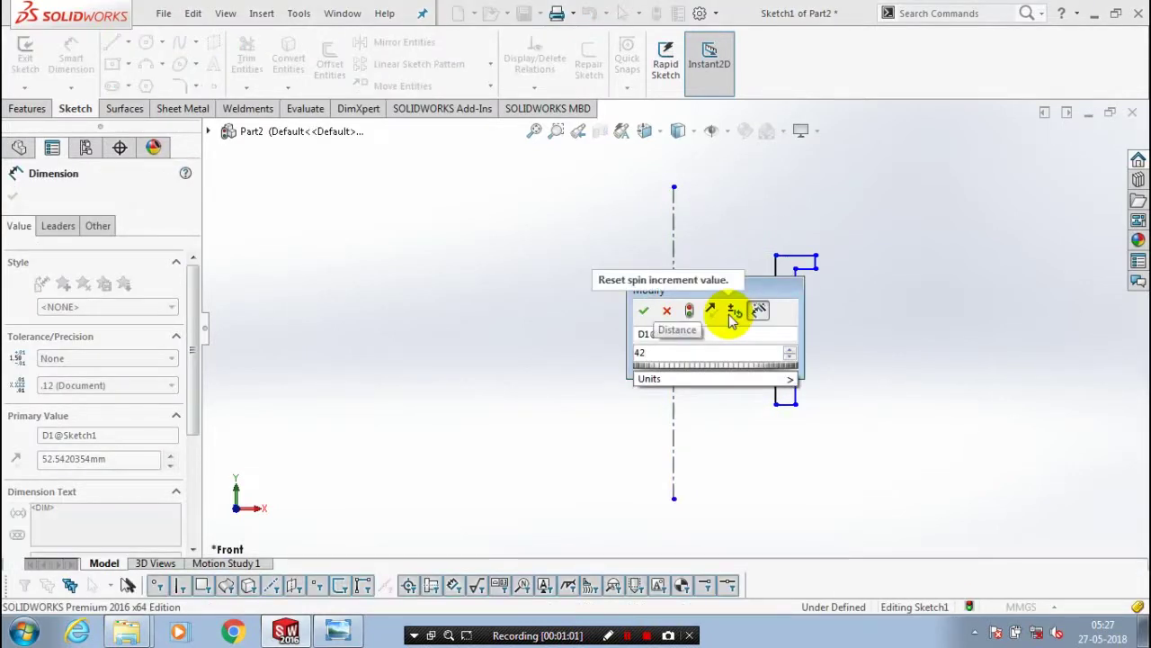
text(.5)
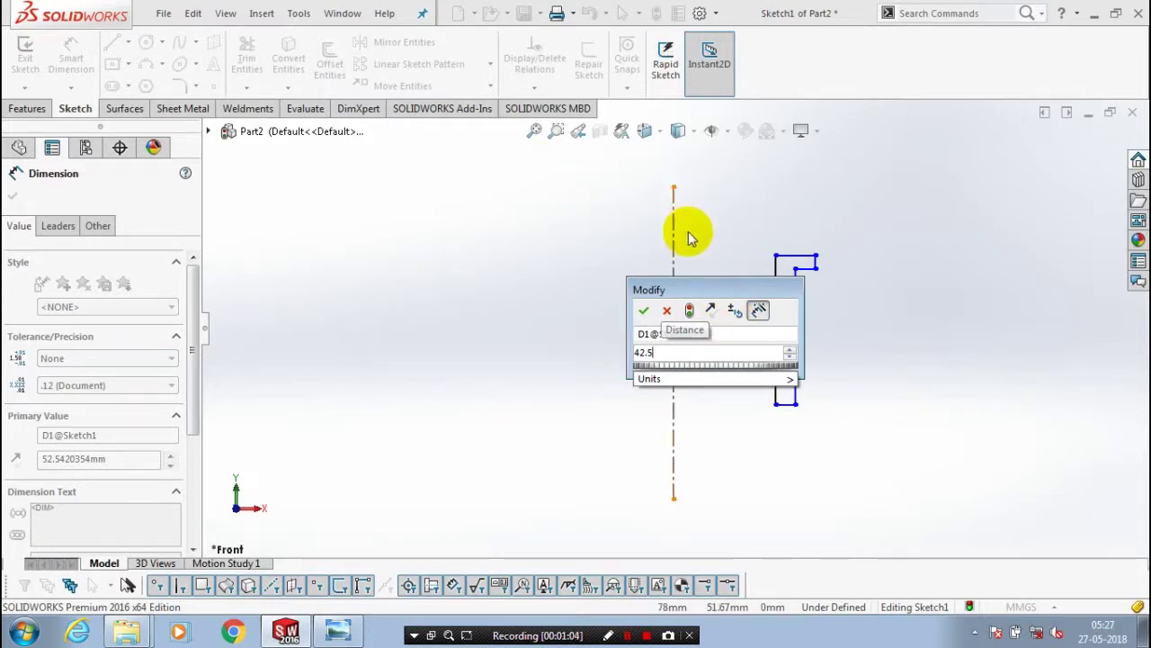
click(643, 310)
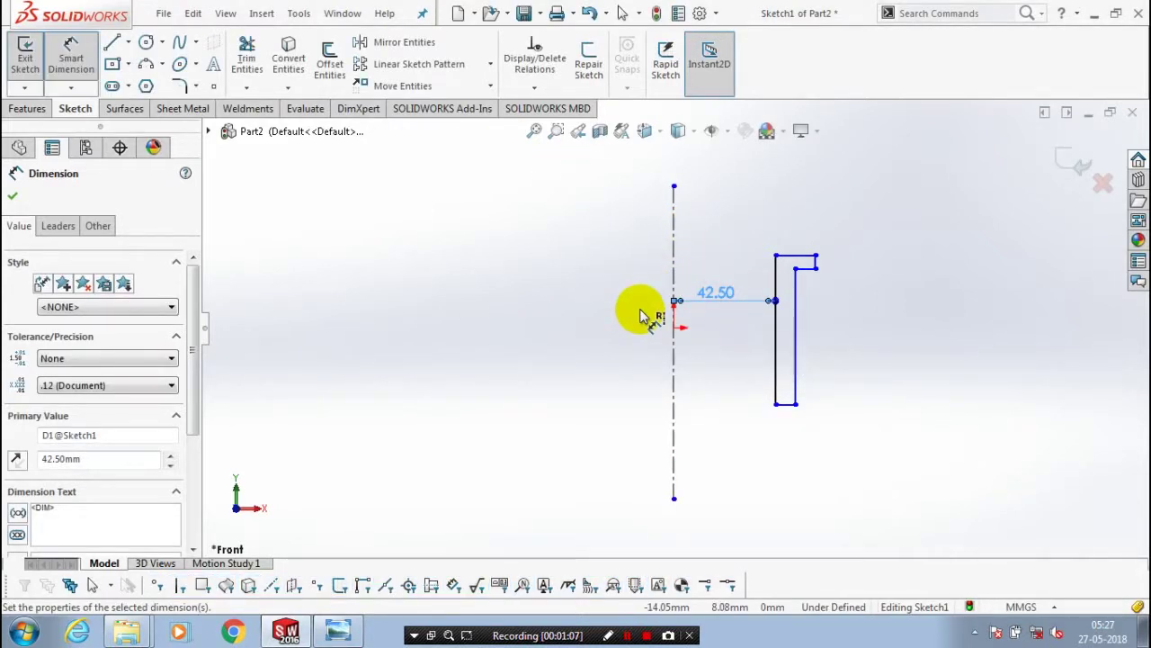
Set the profile height to 66.5 and the flange thickness to 9
click(790, 259)
drag(789, 259, 783, 407)
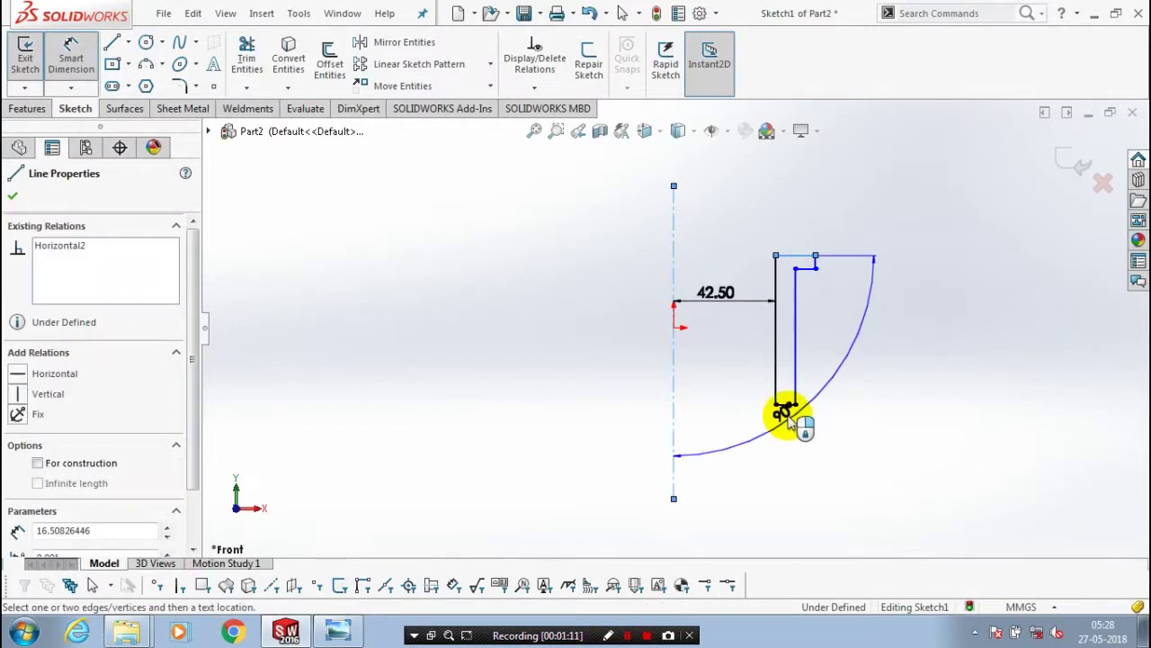
click(783, 405)
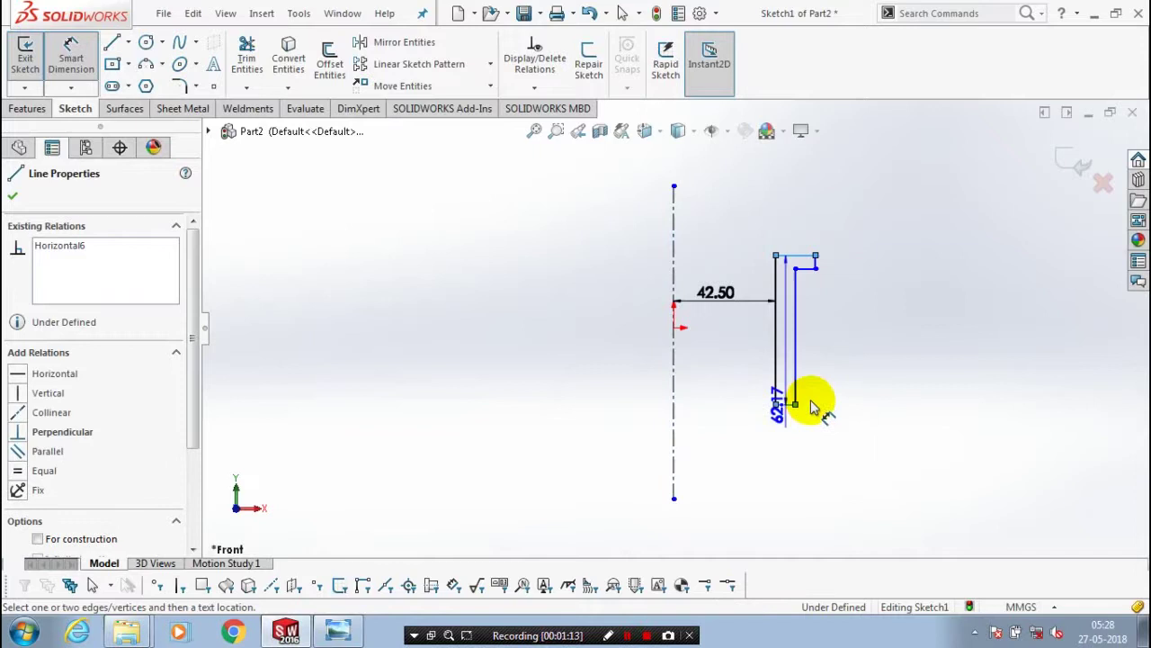
click(868, 371)
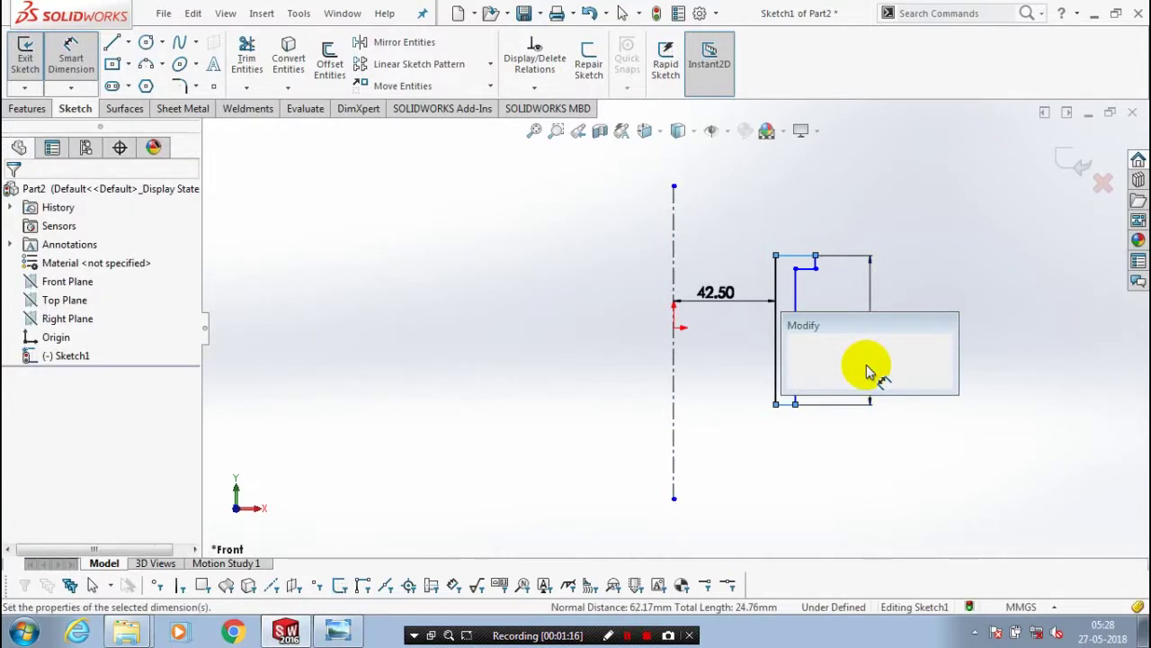
text(66.5)
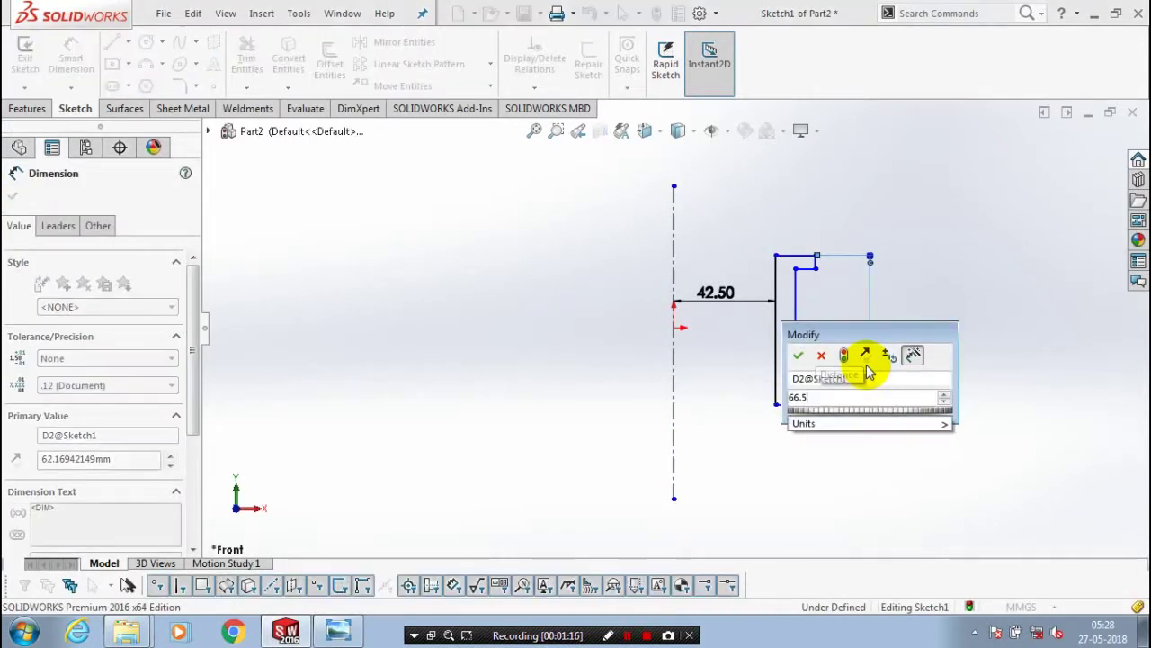
key(Return)
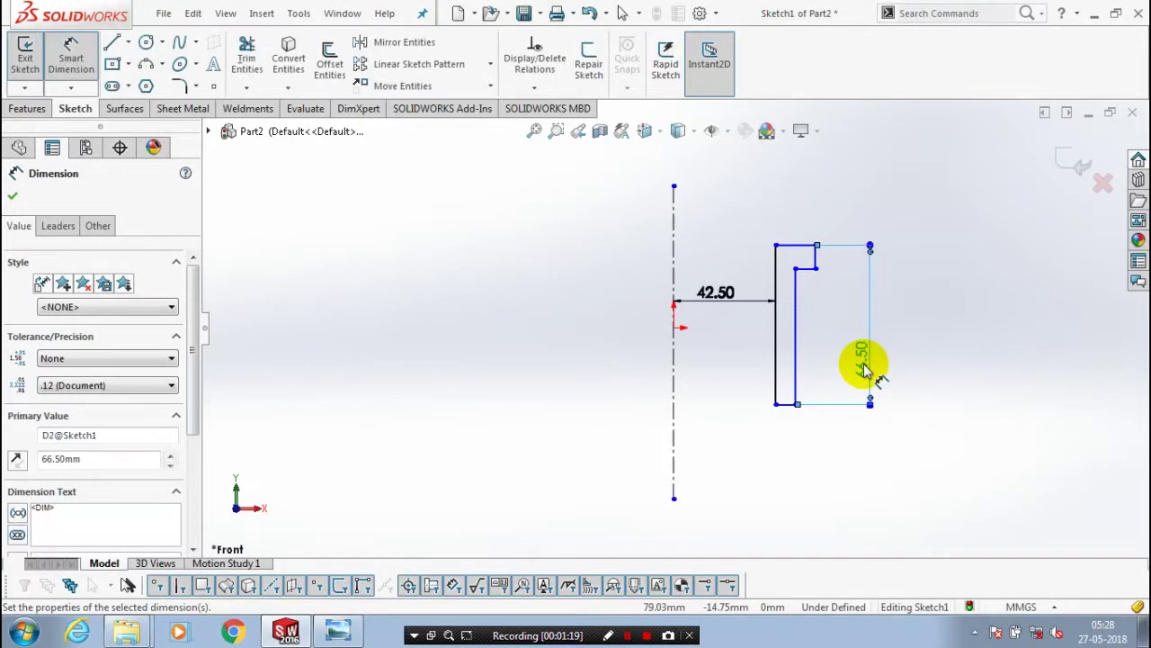
click(815, 261)
click(910, 259)
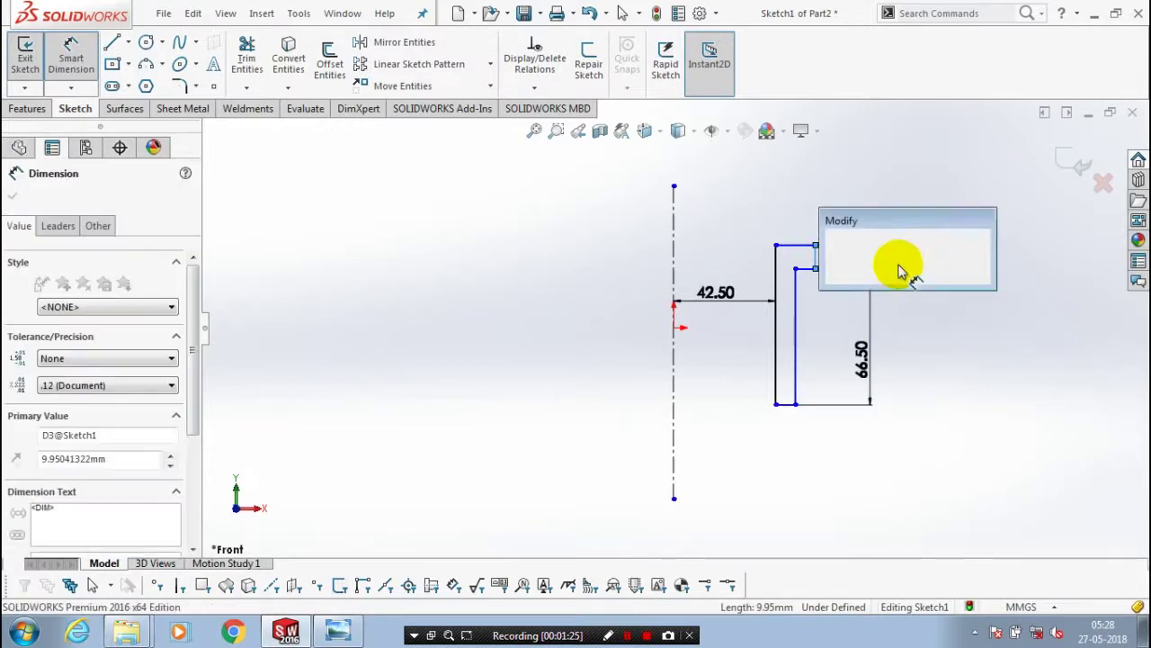
text(9)
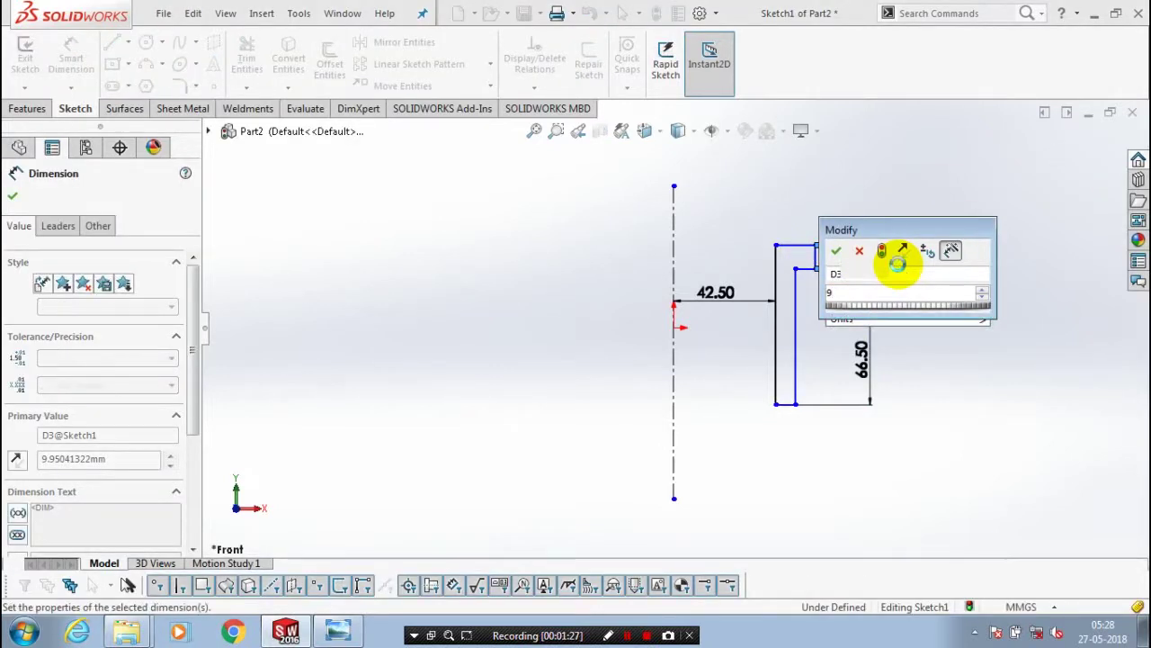
key(Return)
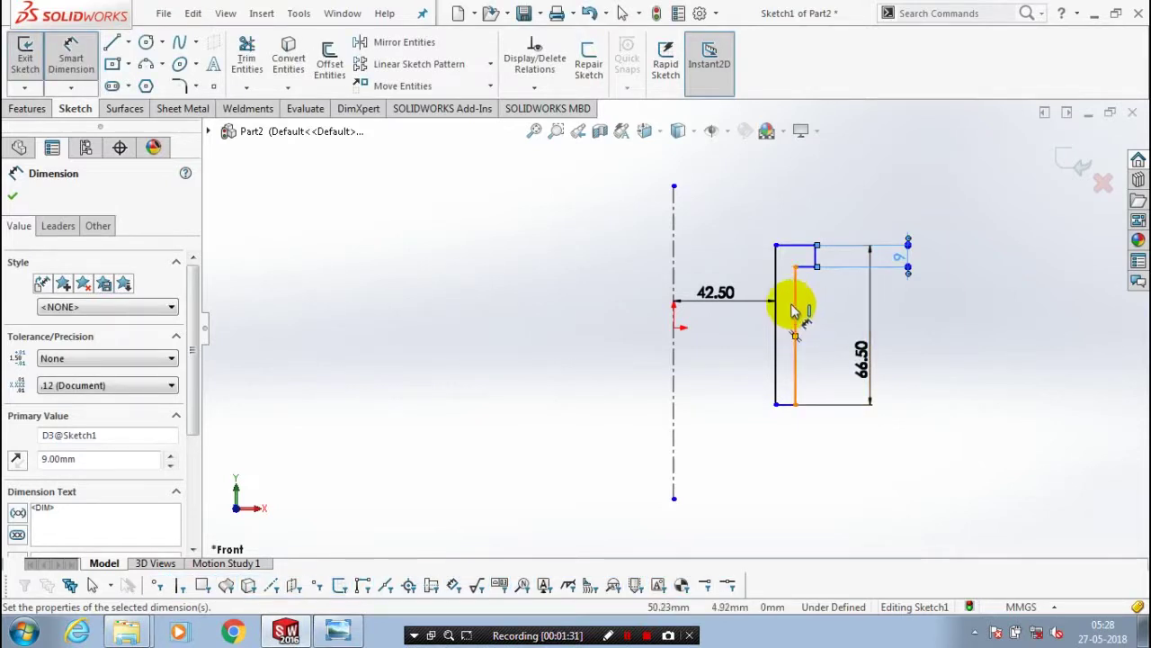
Dimension the flange's outer corner 75 from the centerline
click(675, 227)
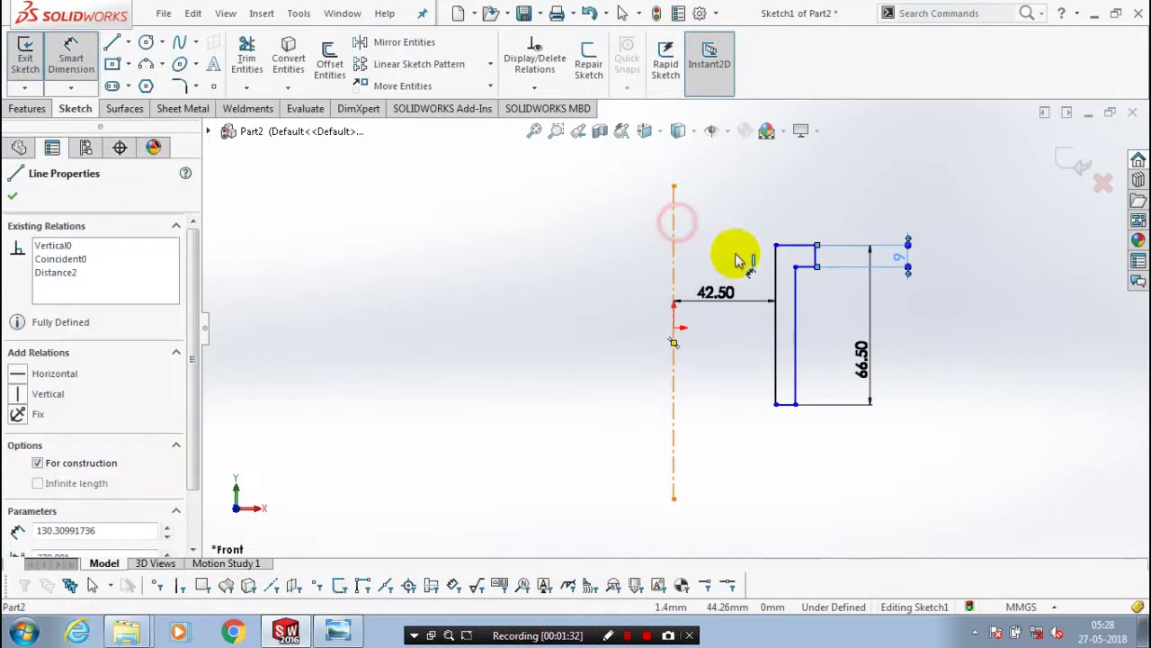
click(815, 266)
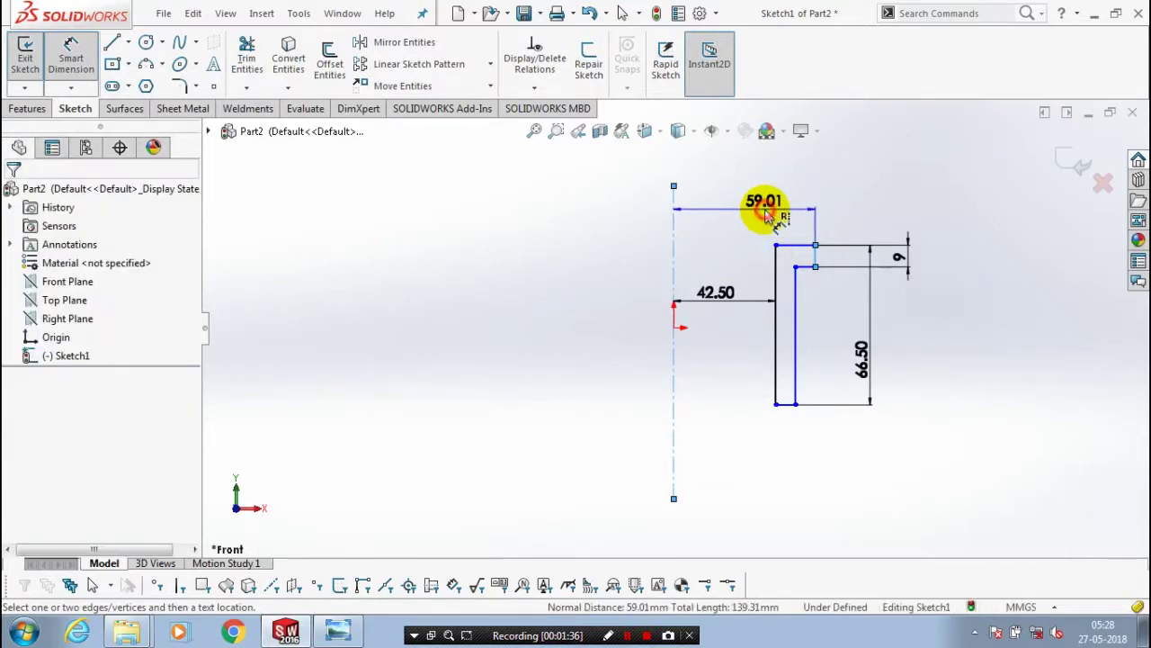
click(765, 213)
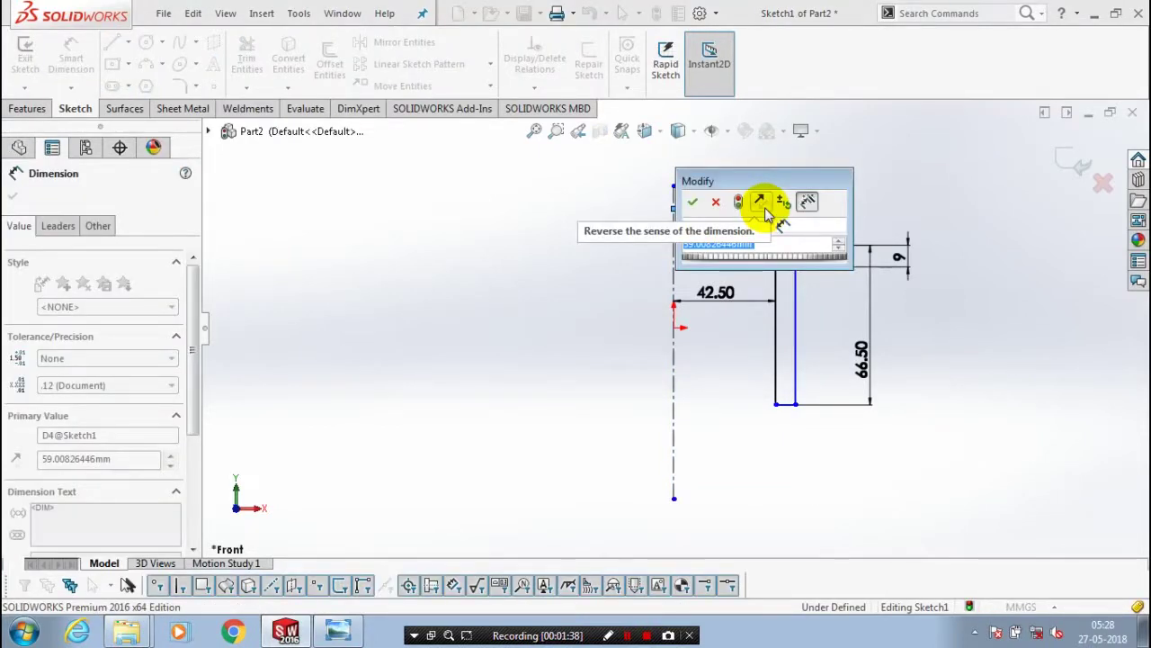
text(75)
key(Return)
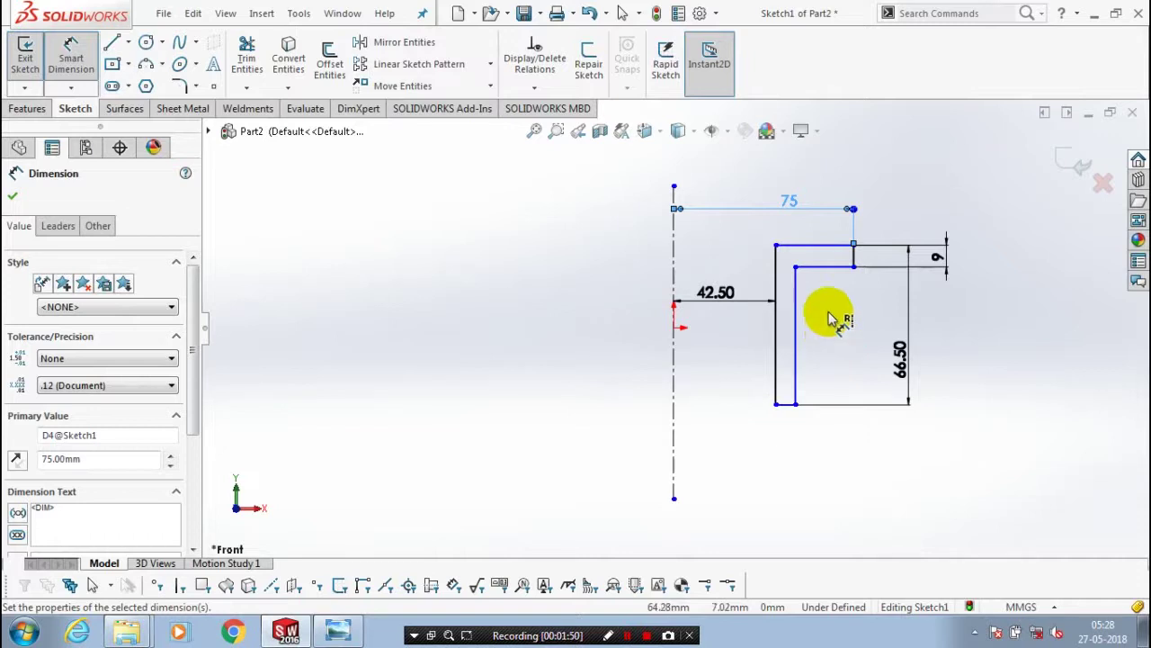
scroll(823, 321, up, 2)
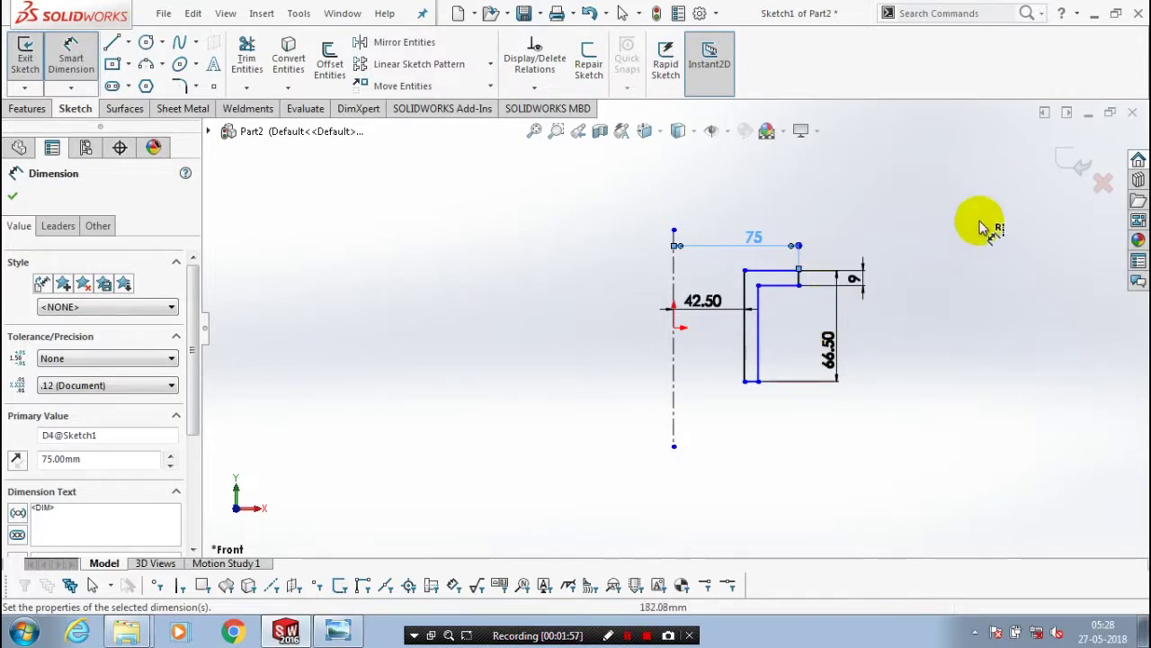
Revolve Sketch1 a full 360° about the centerline to create Revolve1
click(1069, 159)
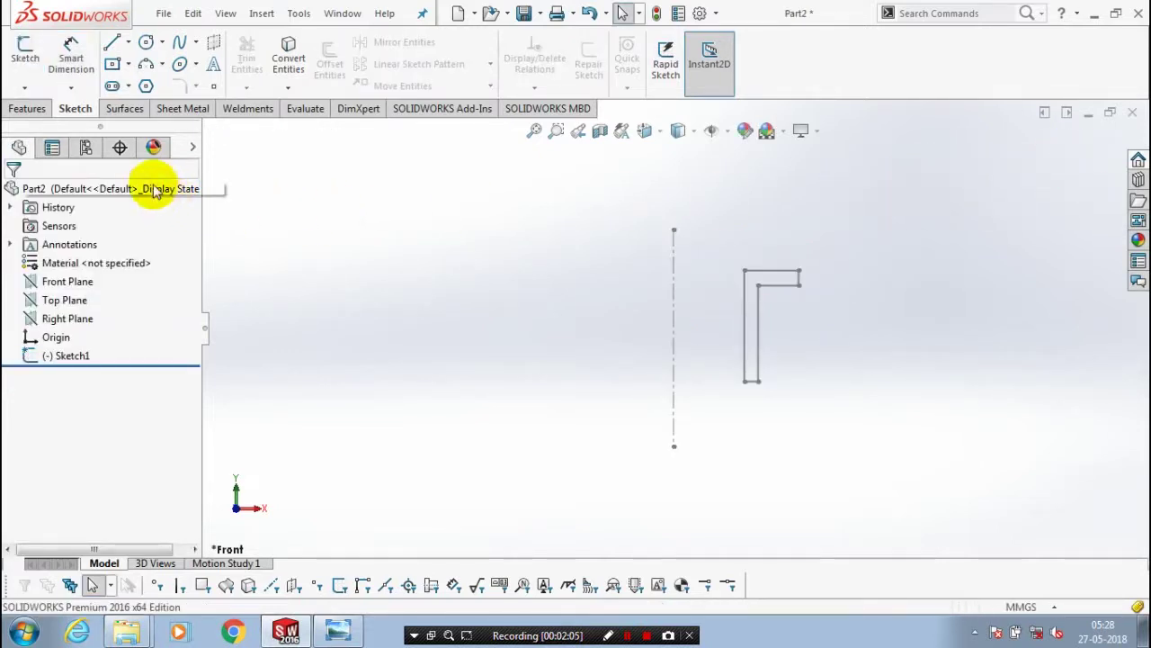
click(79, 70)
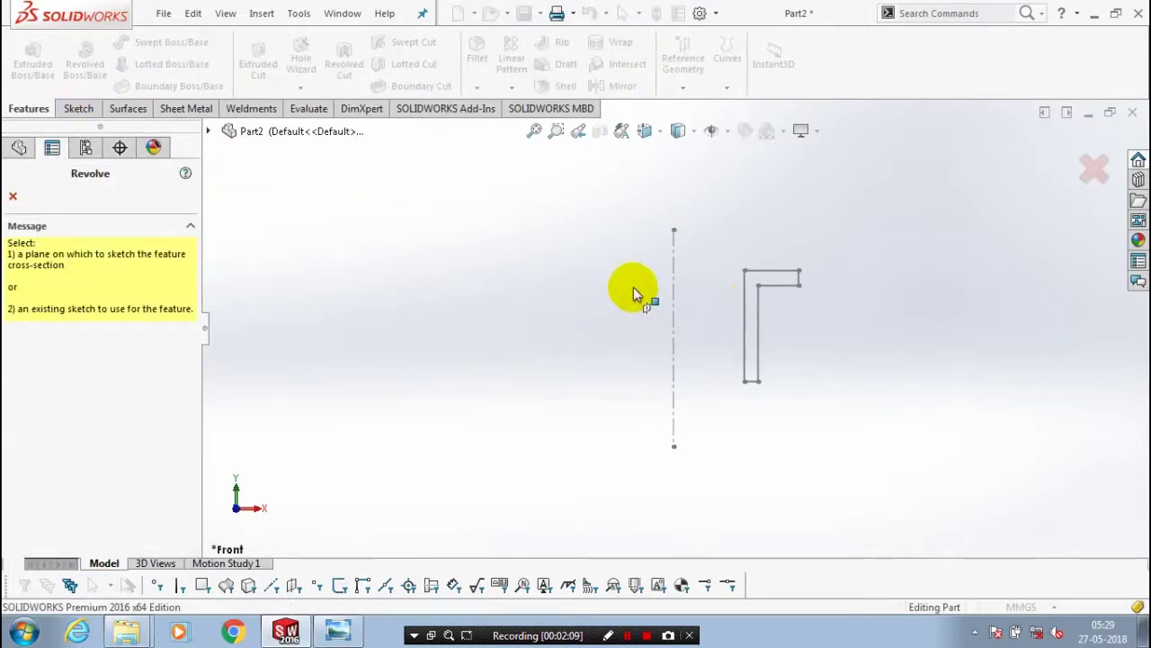
click(695, 292)
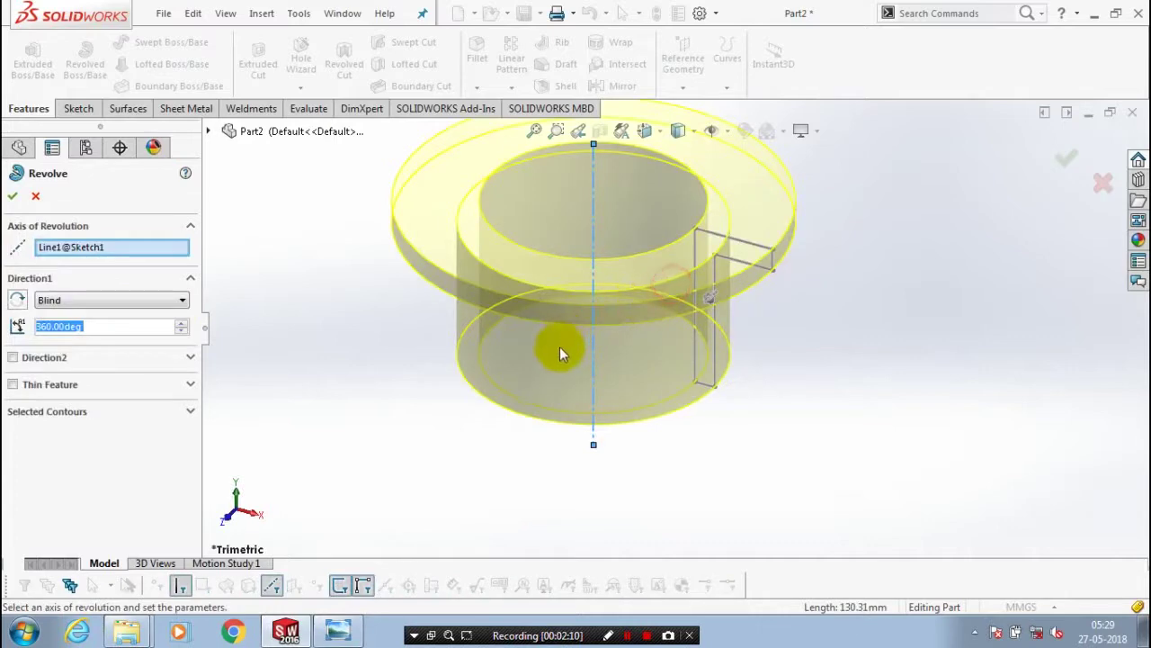
click(12, 195)
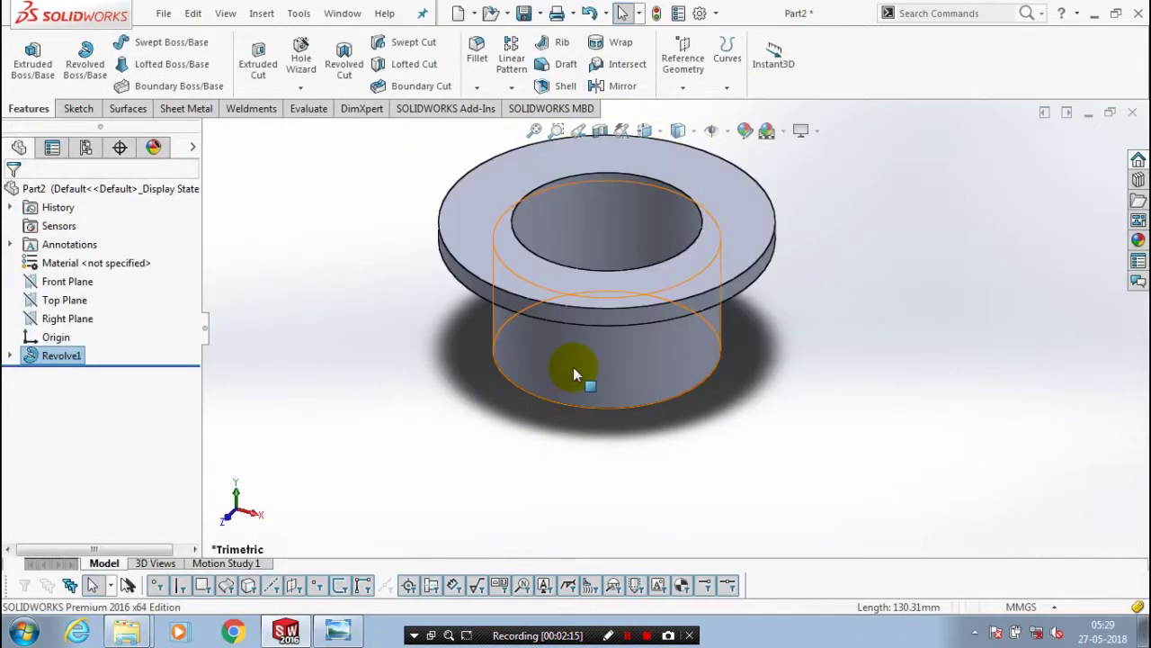
Apply a gold colour appearance to the whole Revolve1 body and zoom to fit
right_click(575, 369)
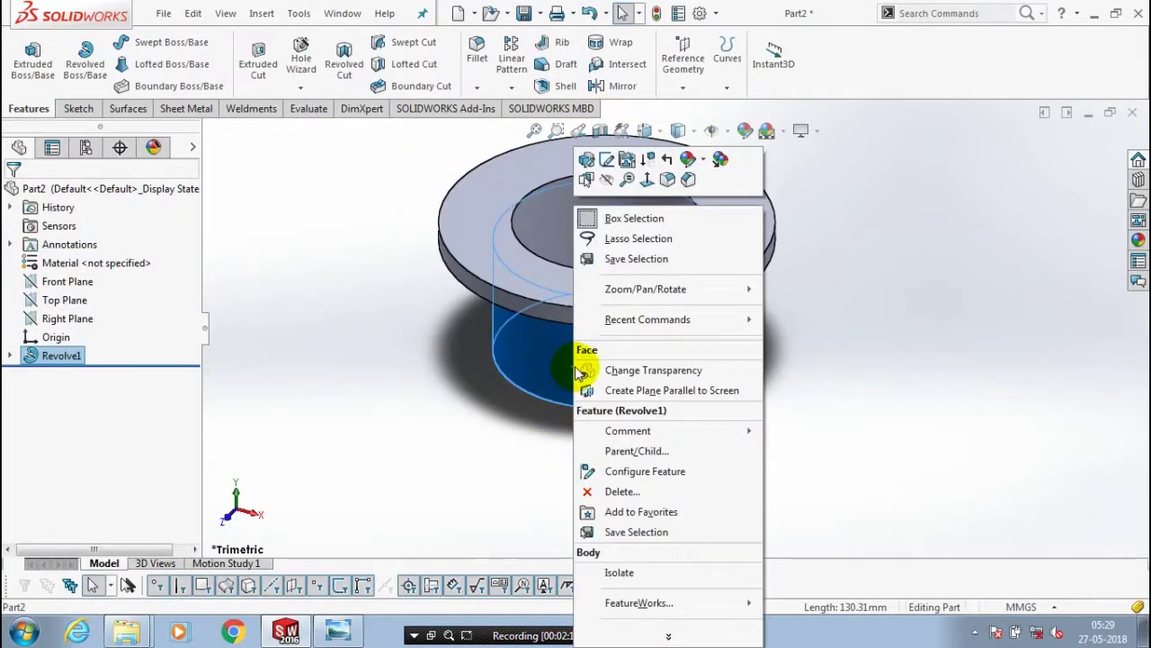
click(707, 166)
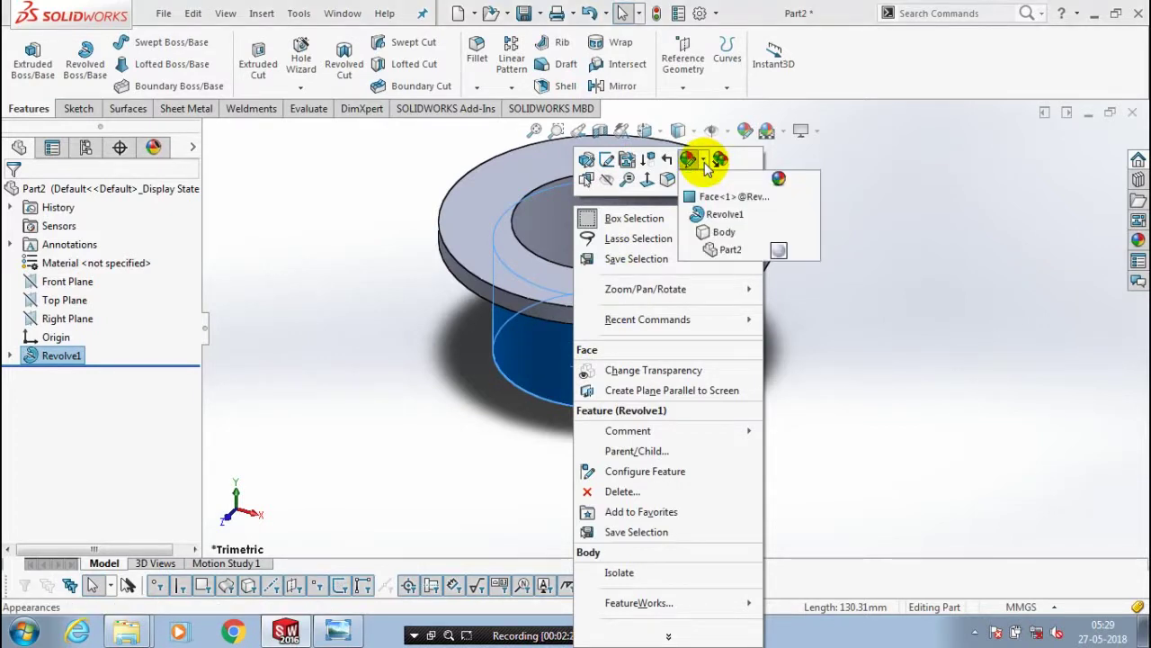
click(716, 234)
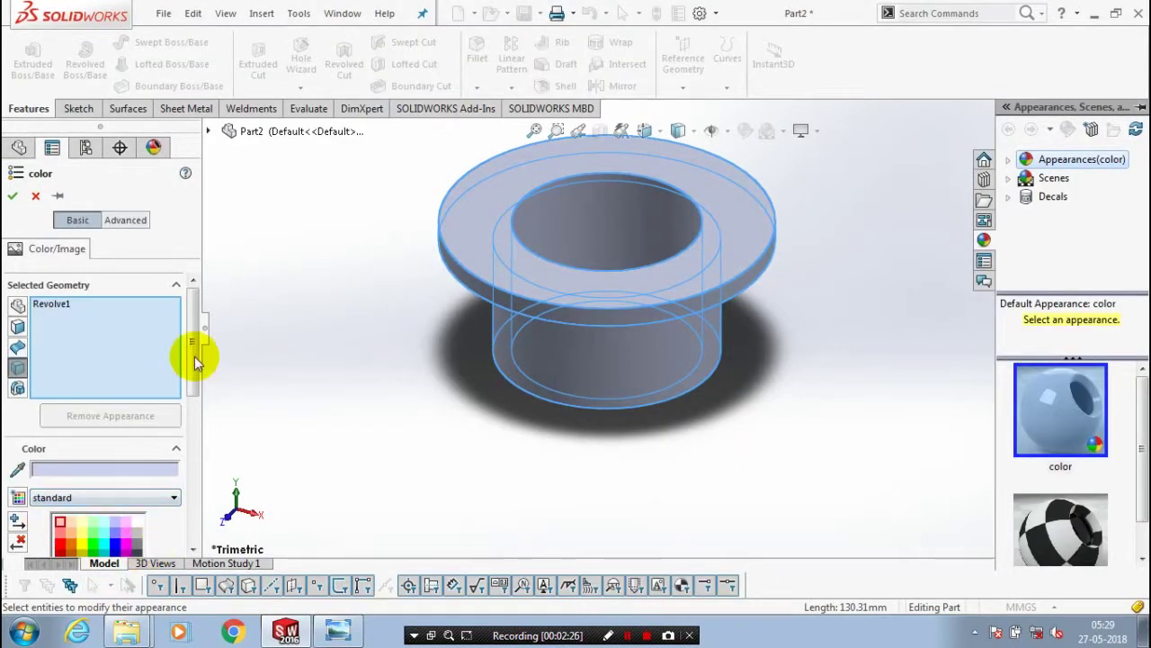
drag(195, 356, 193, 404)
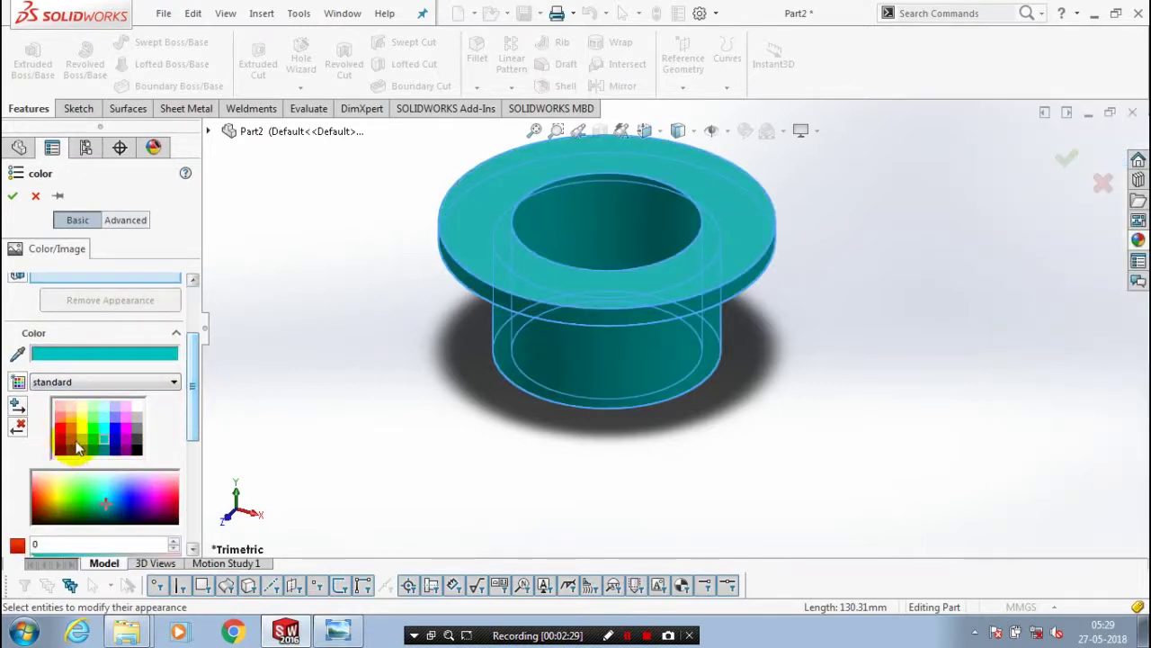
click(11, 195)
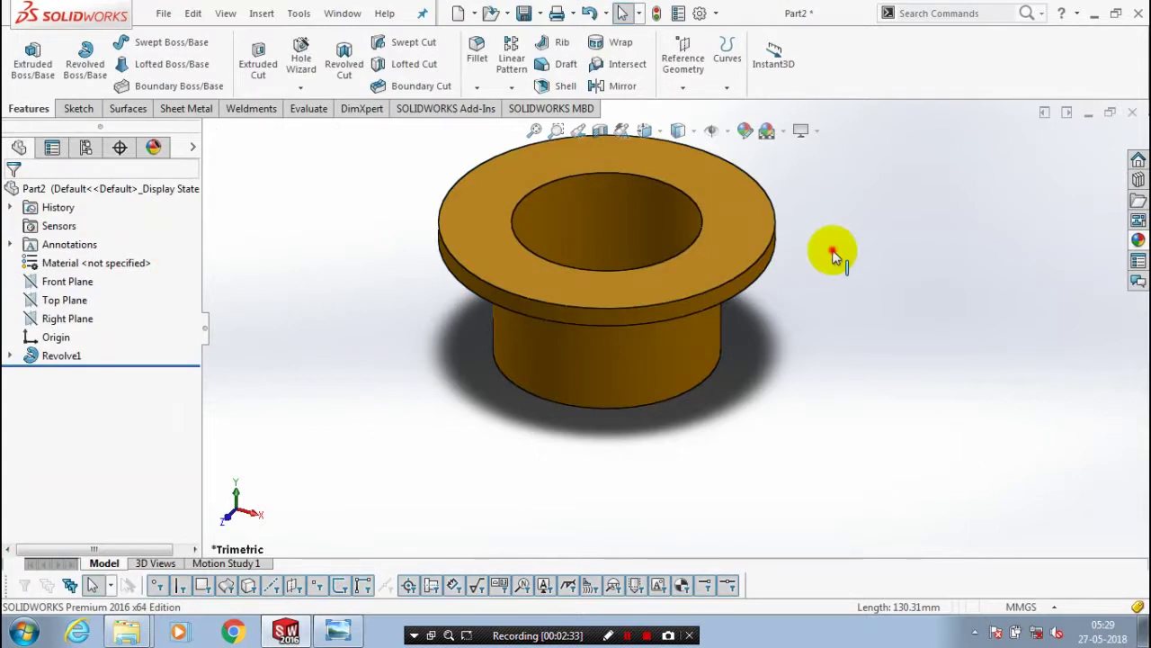
scroll(833, 255, up, 3)
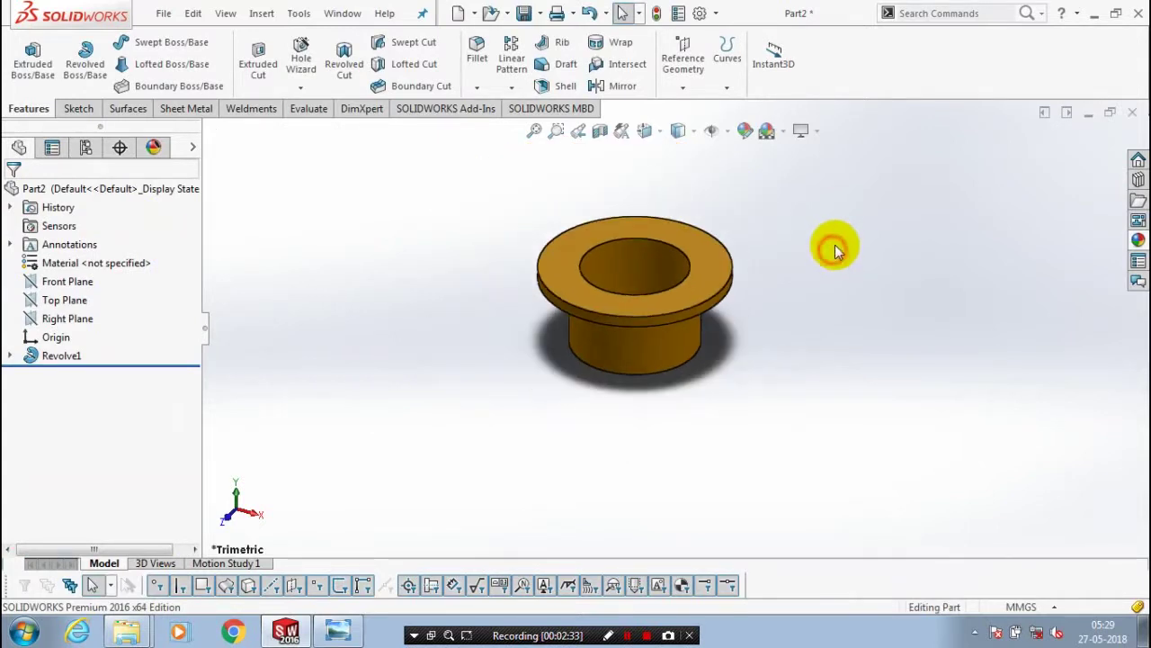
scroll(787, 274, down, 2)
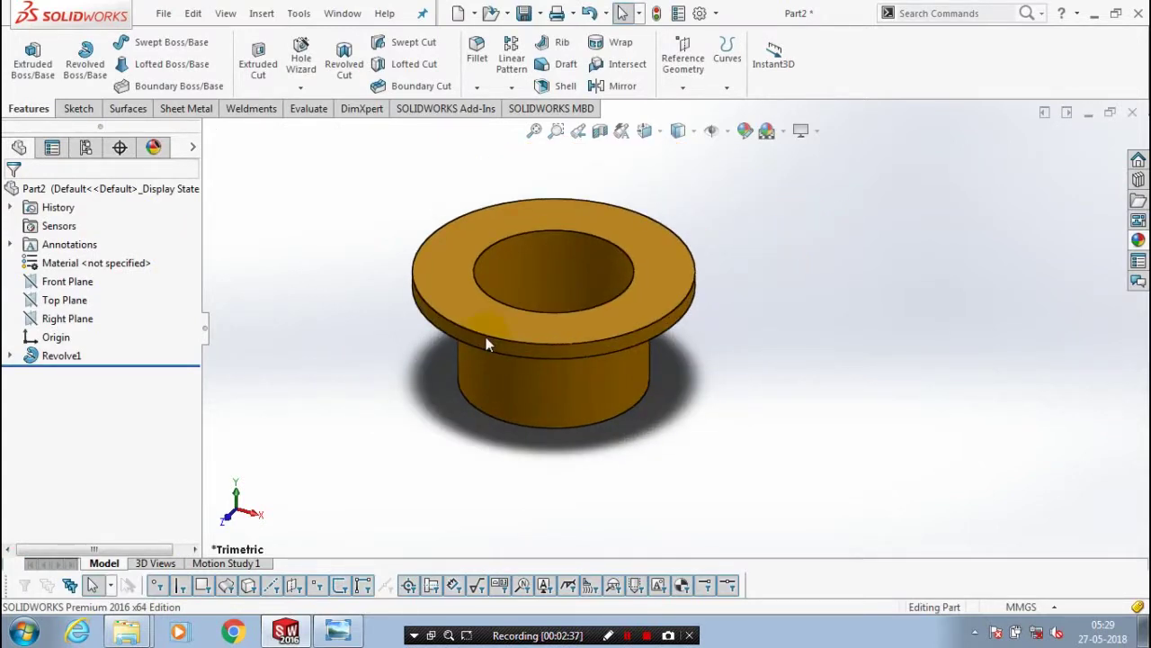
key(f)
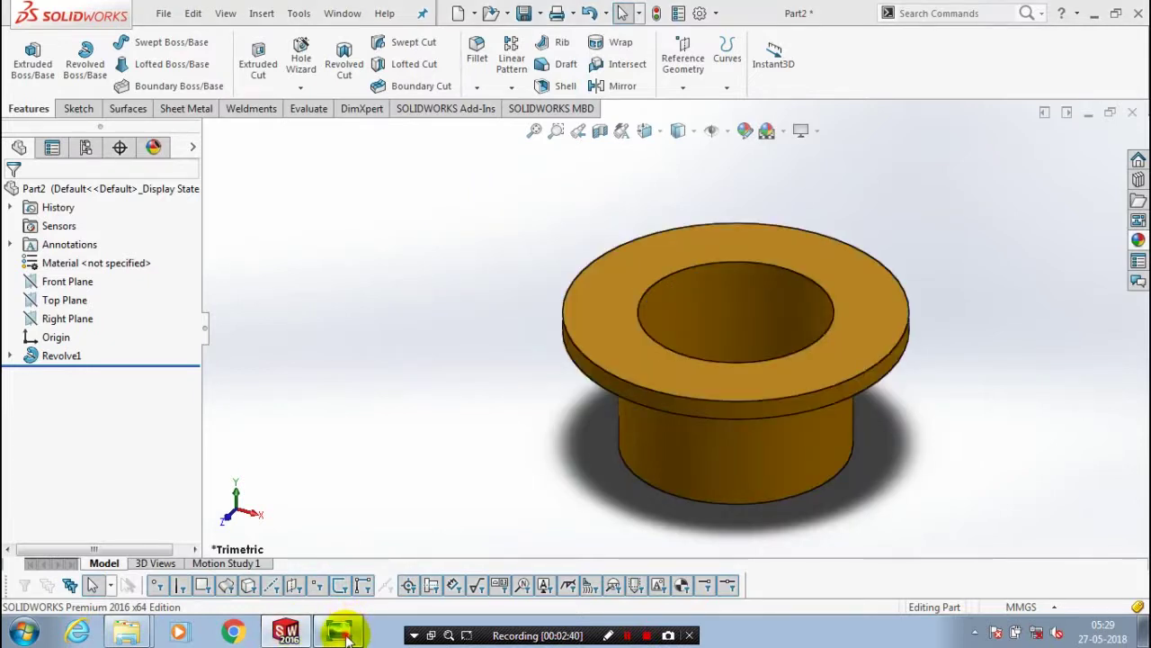
Reopen the Bush drawing in Photo Viewer and restore its window to a smaller size
click(339, 633)
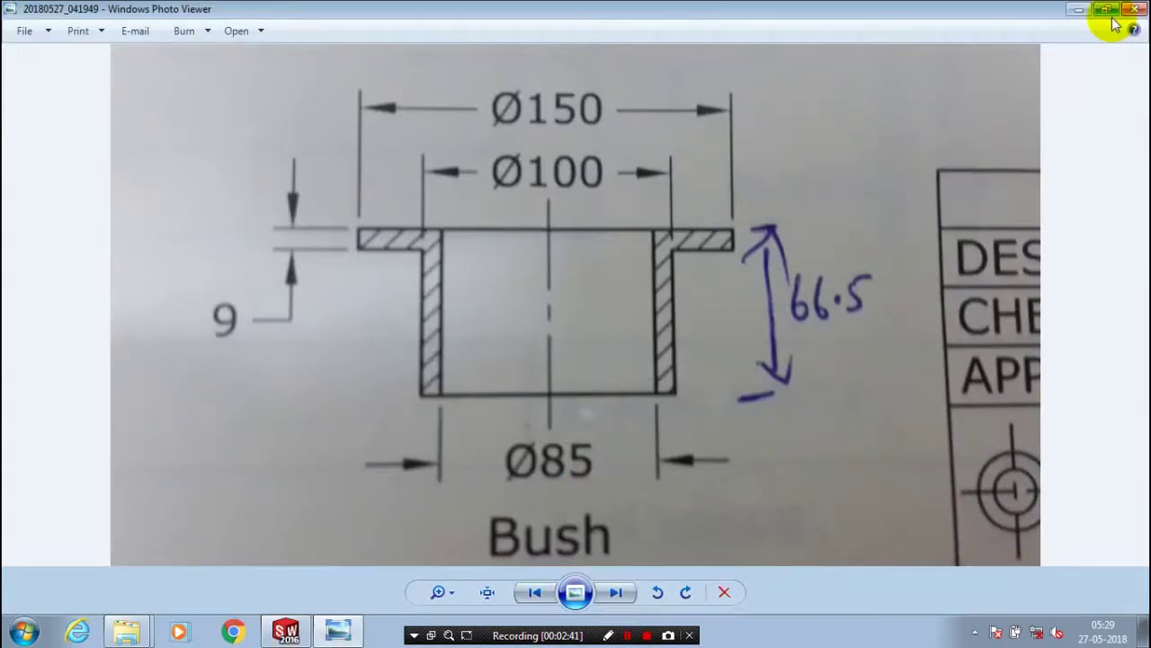
click(1107, 10)
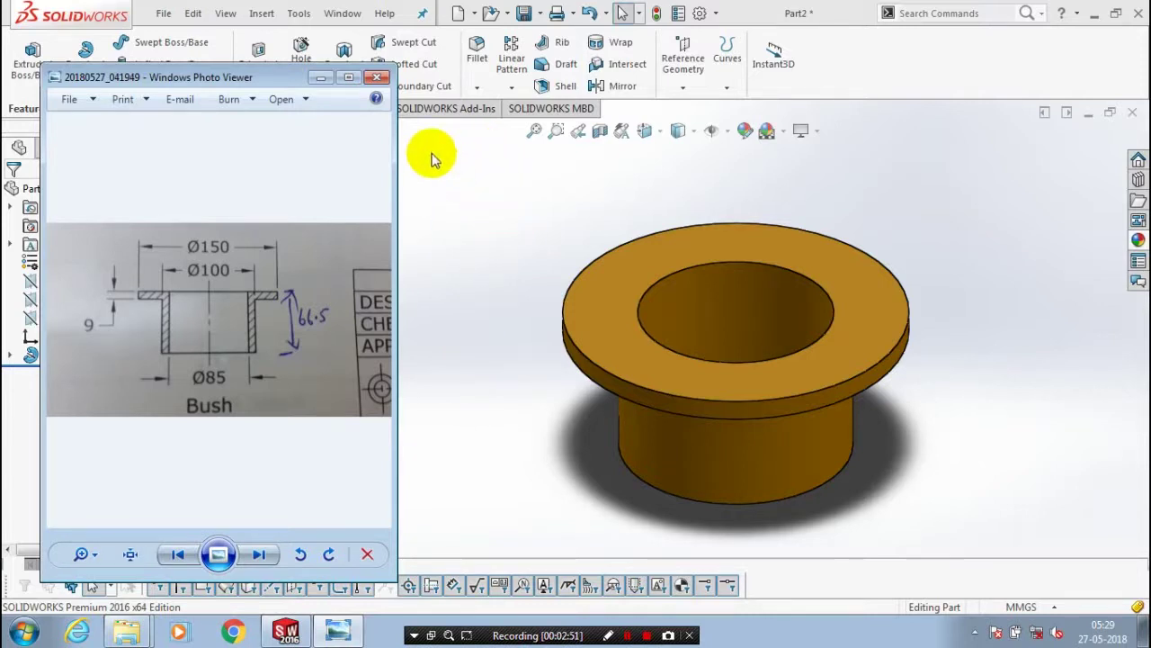
Save the part as 'bush' in Part (*.sldprt) format
click(163, 16)
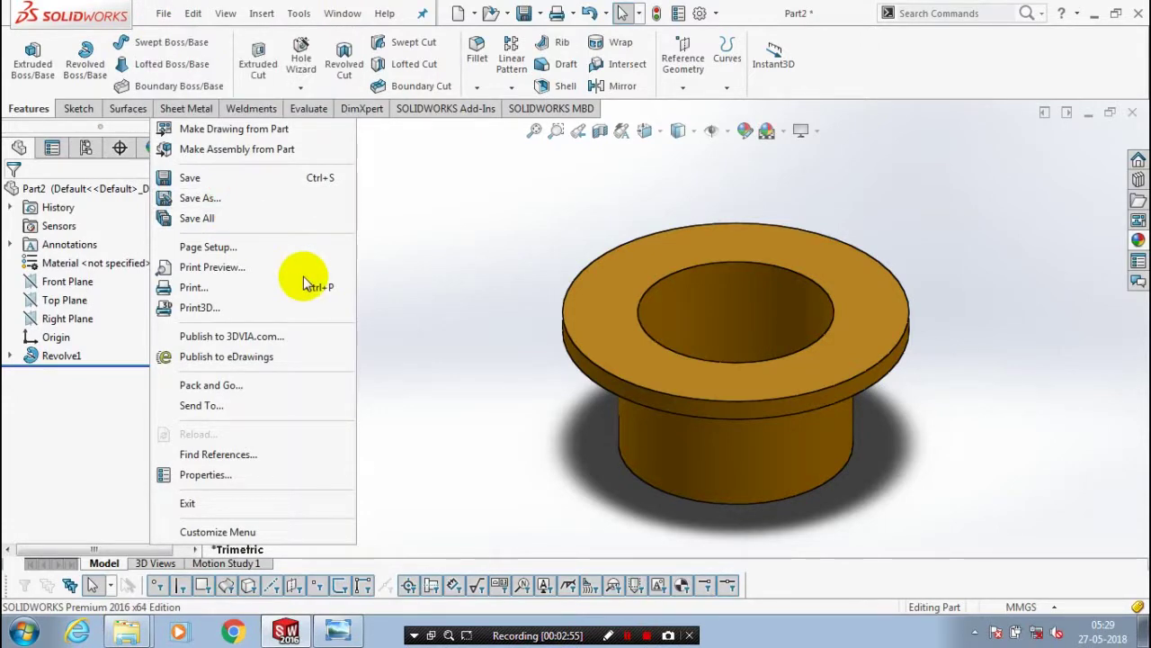
key(ctrl+s)
text(bu)
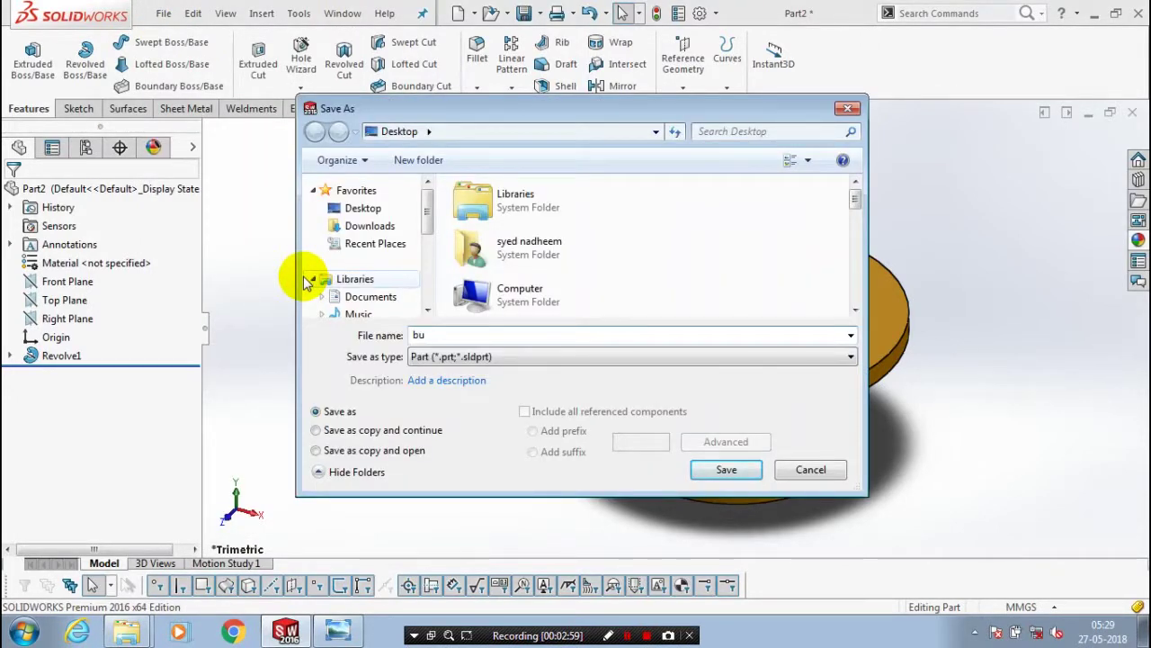
text(sh)
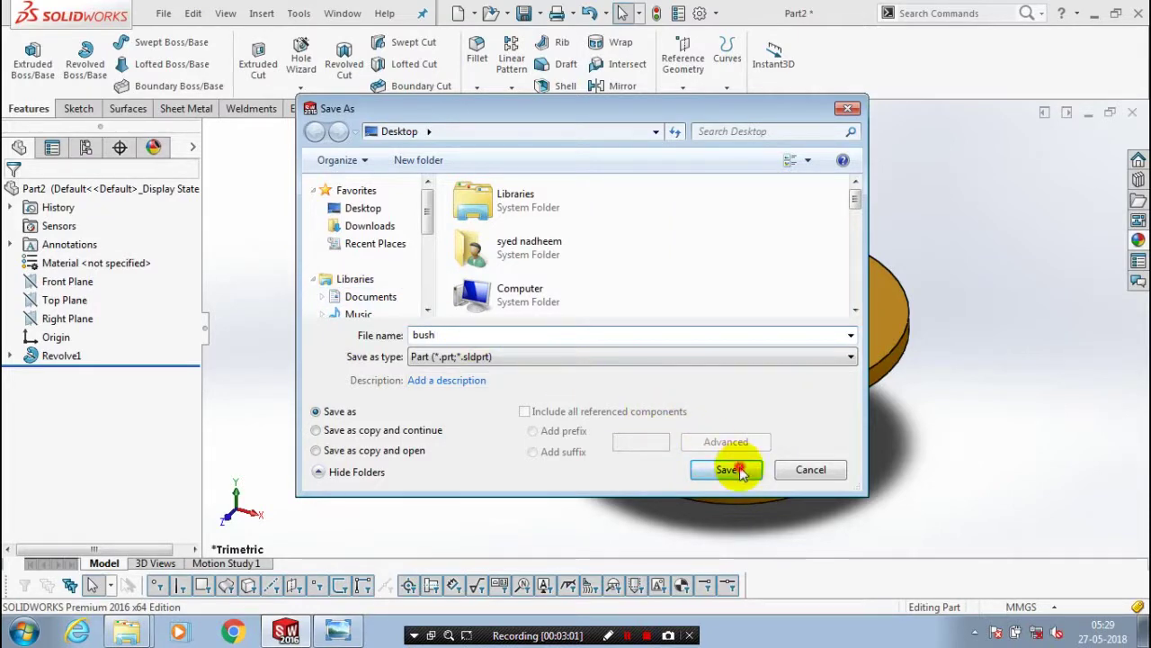
click(730, 469)
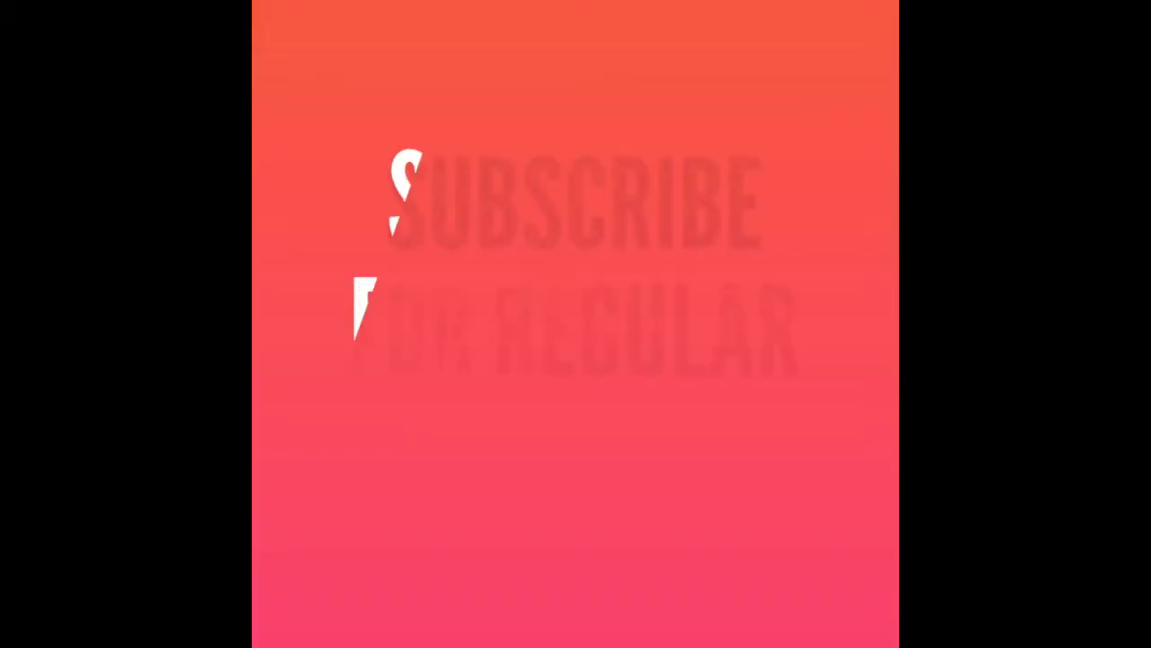